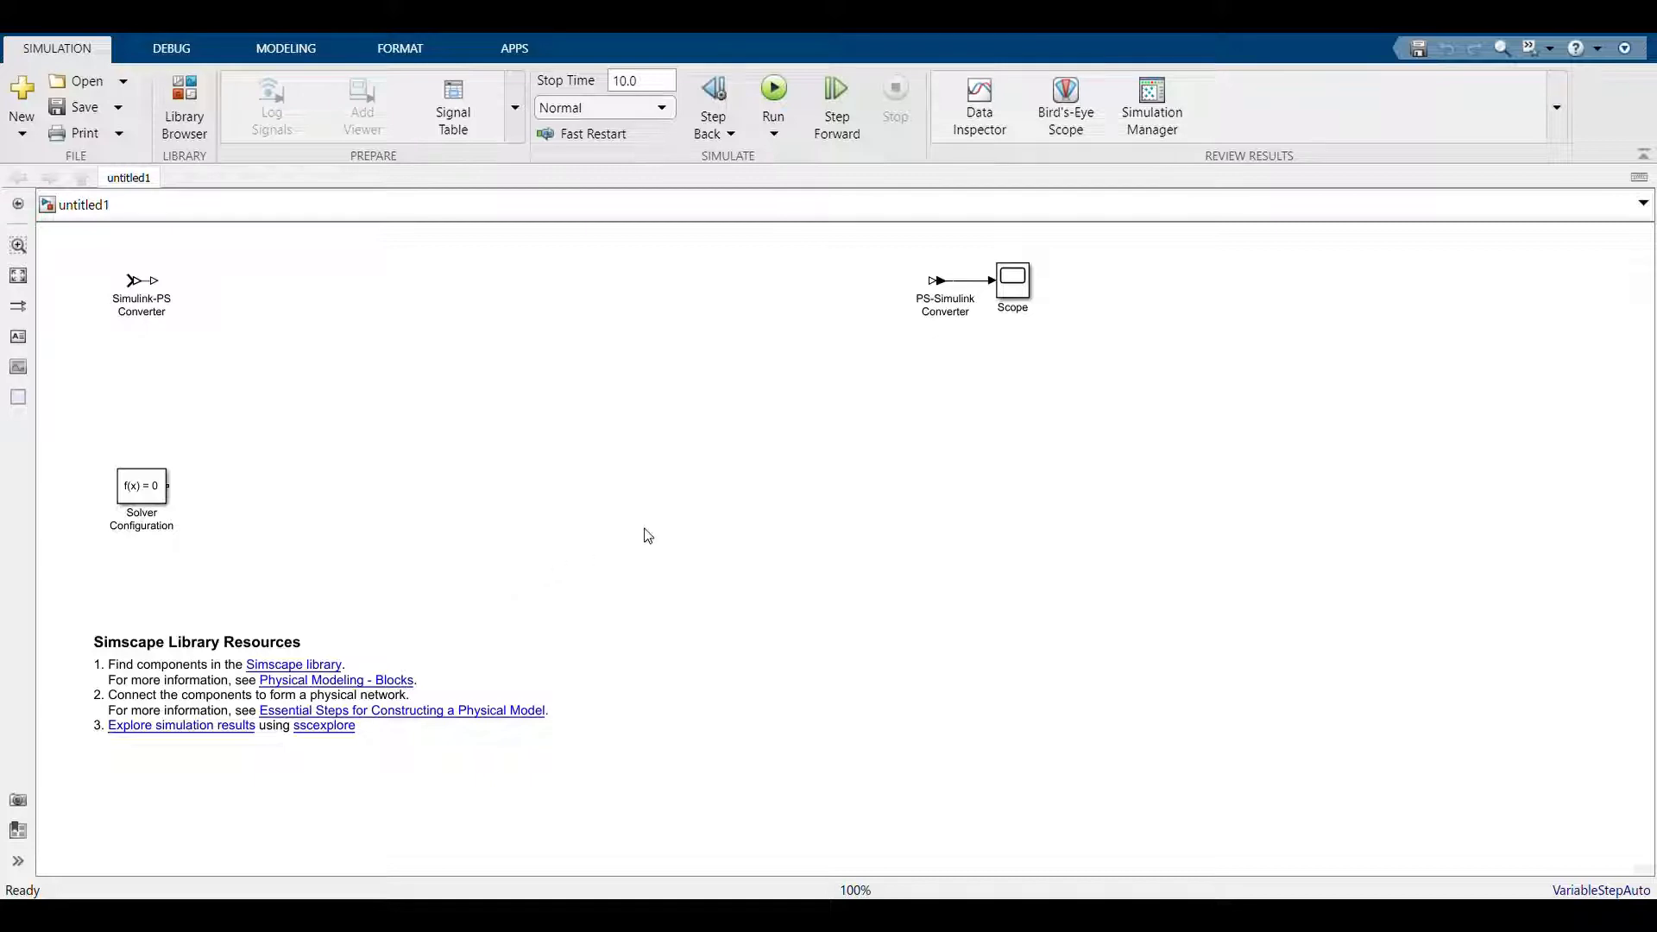
Add Mass, Mechanical Translational Reference, Translational Damper and Translational Spring blocks to the model
left_click(749, 244)
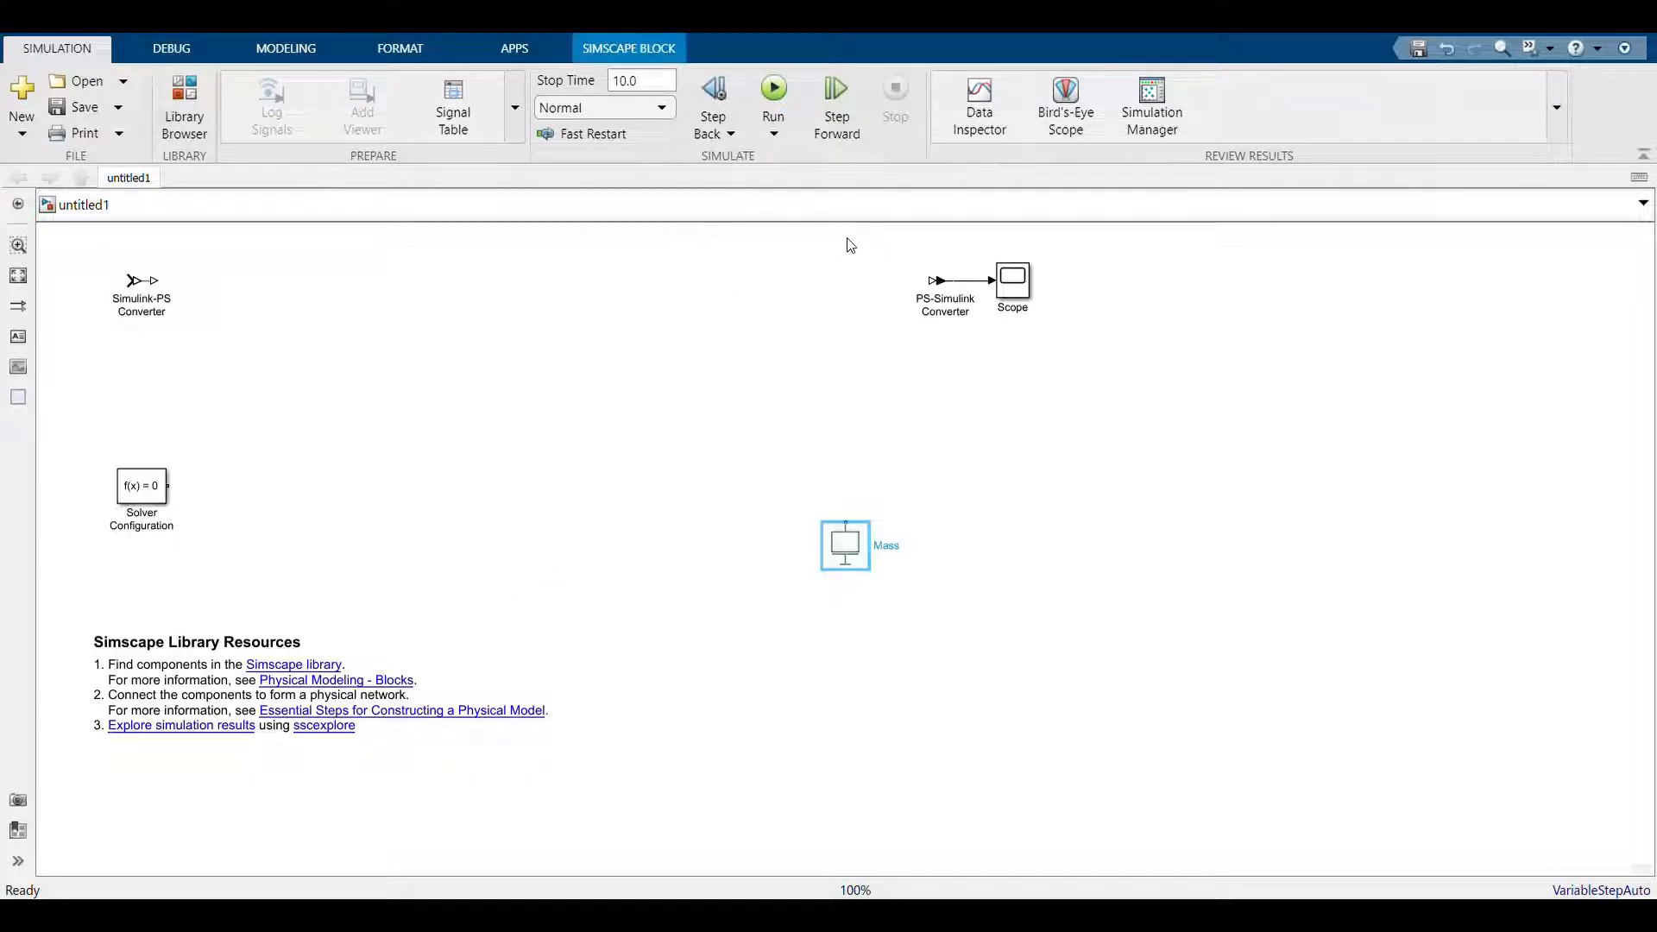
left_click(884, 260)
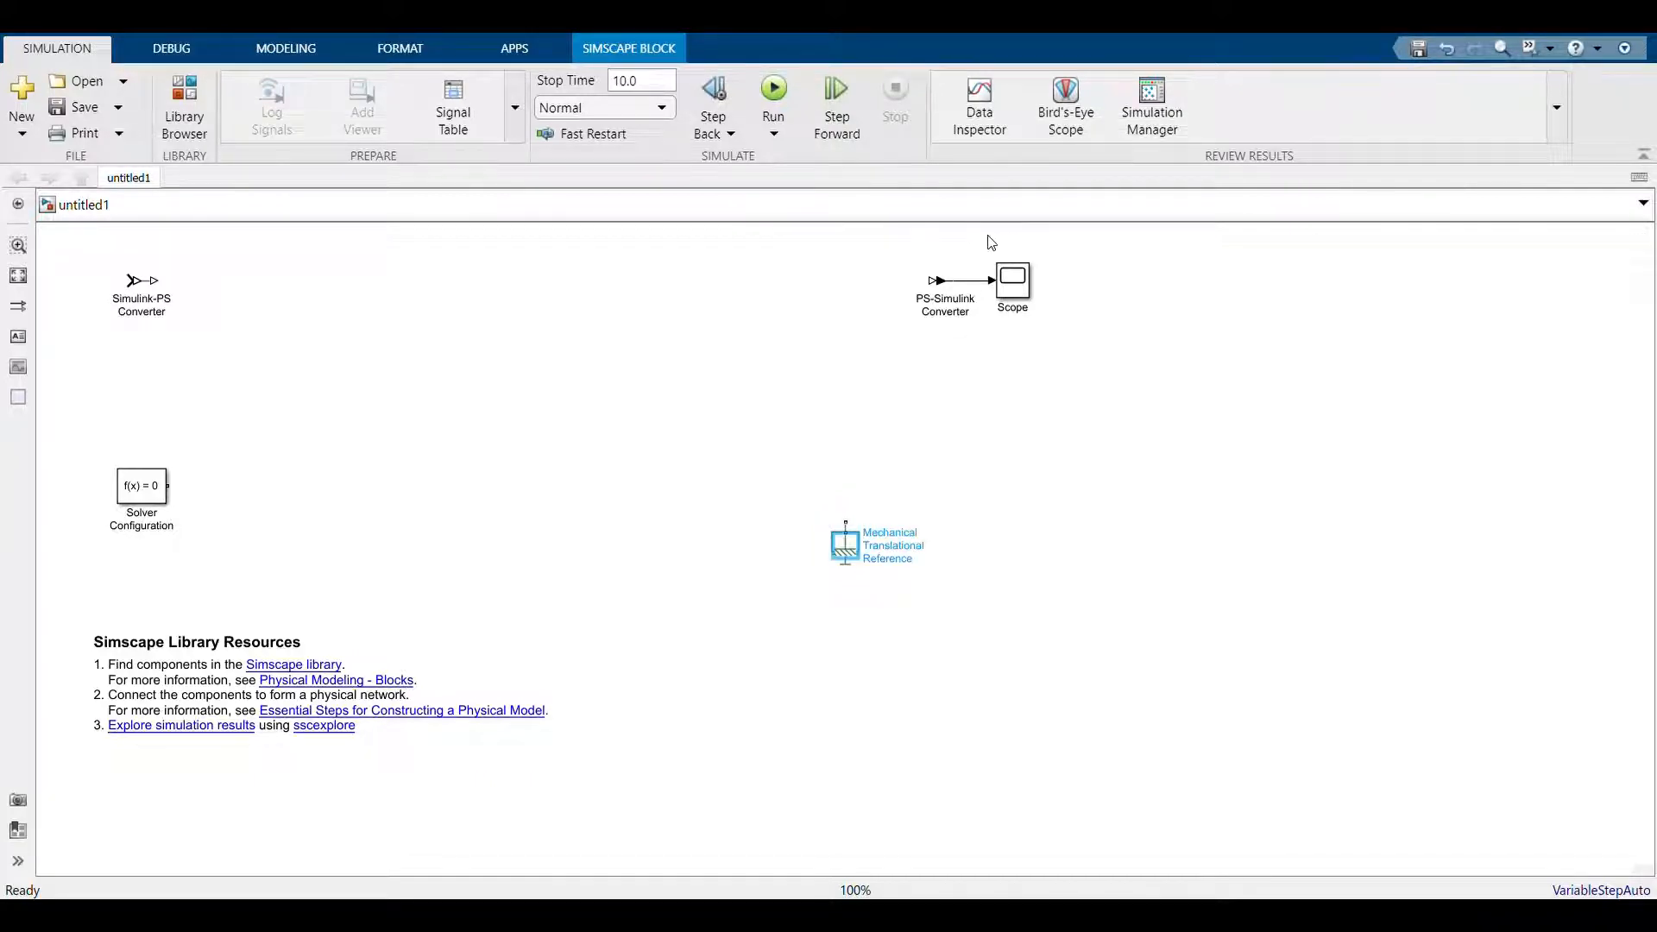
left_click(1024, 248)
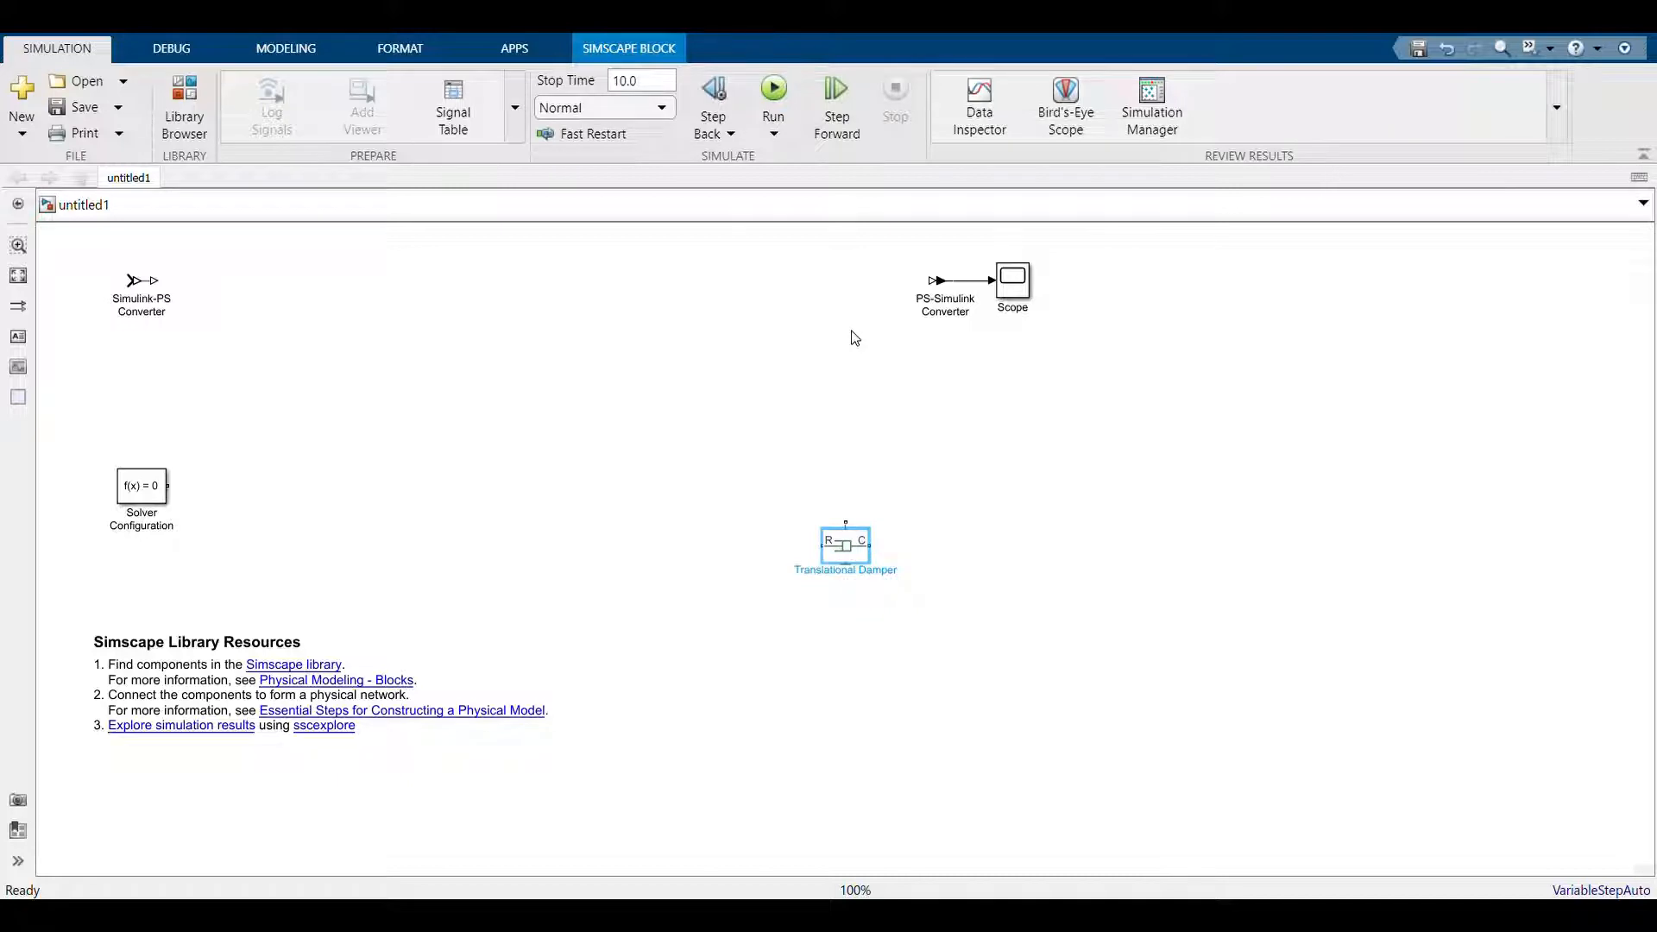
left_click(871, 392)
Spread the four stacked mechanical blocks apart and rotate the Mass block so its port faces left
left_click_drag(858, 539, 730, 455)
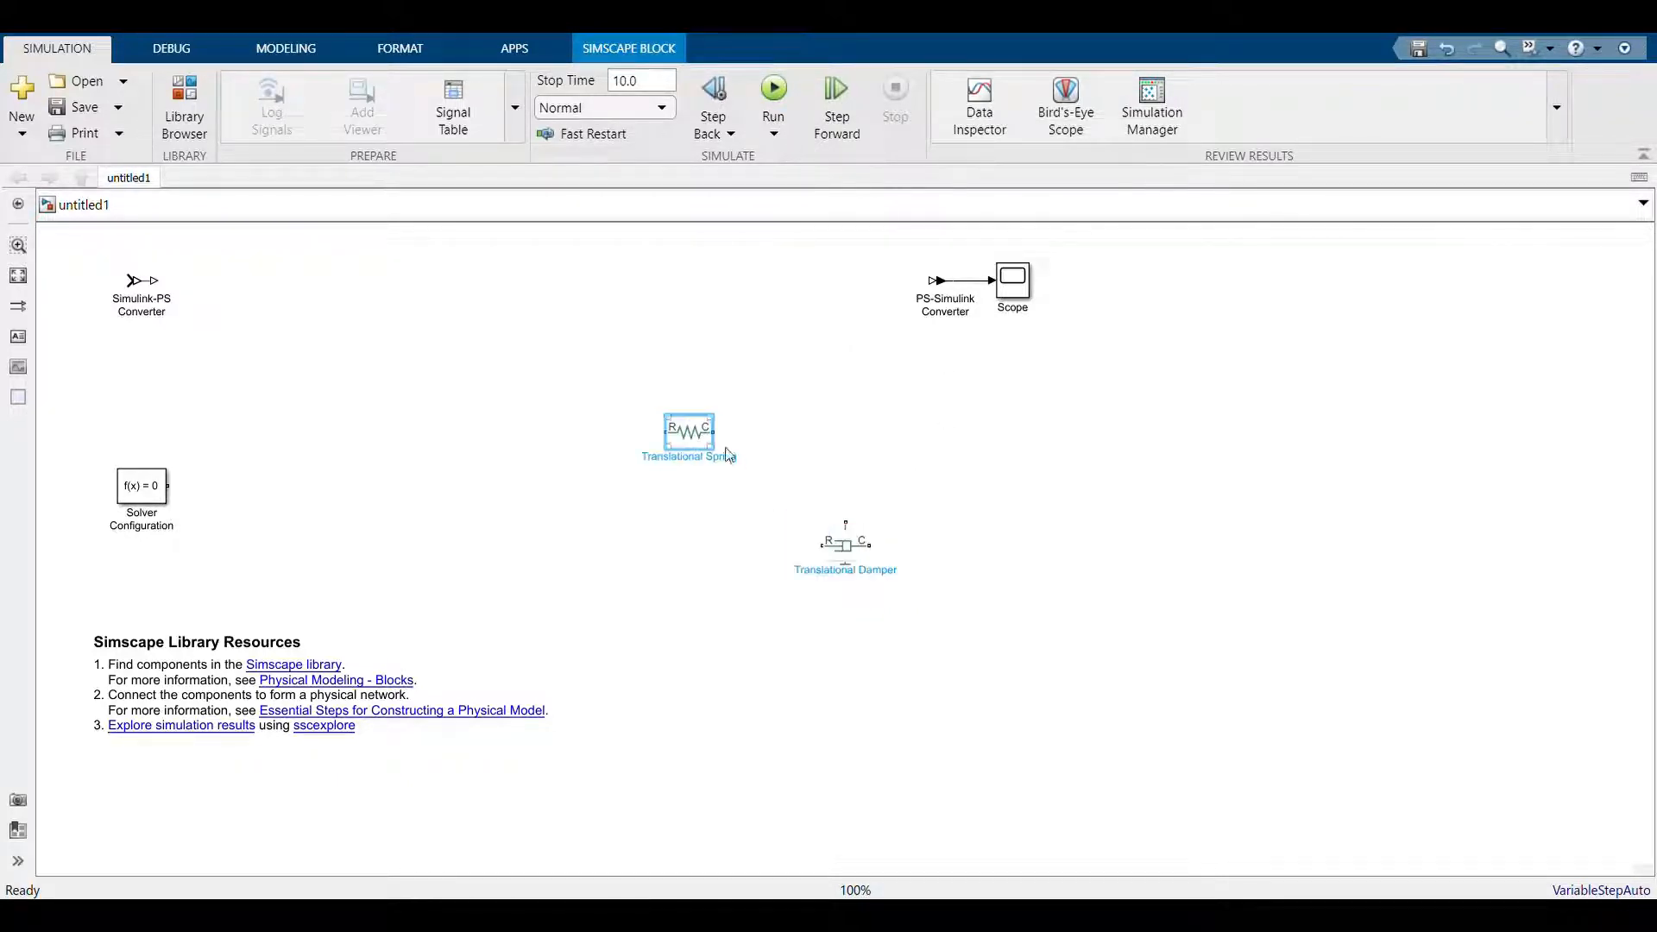
left_click_drag(879, 566, 904, 391)
left_click(850, 546)
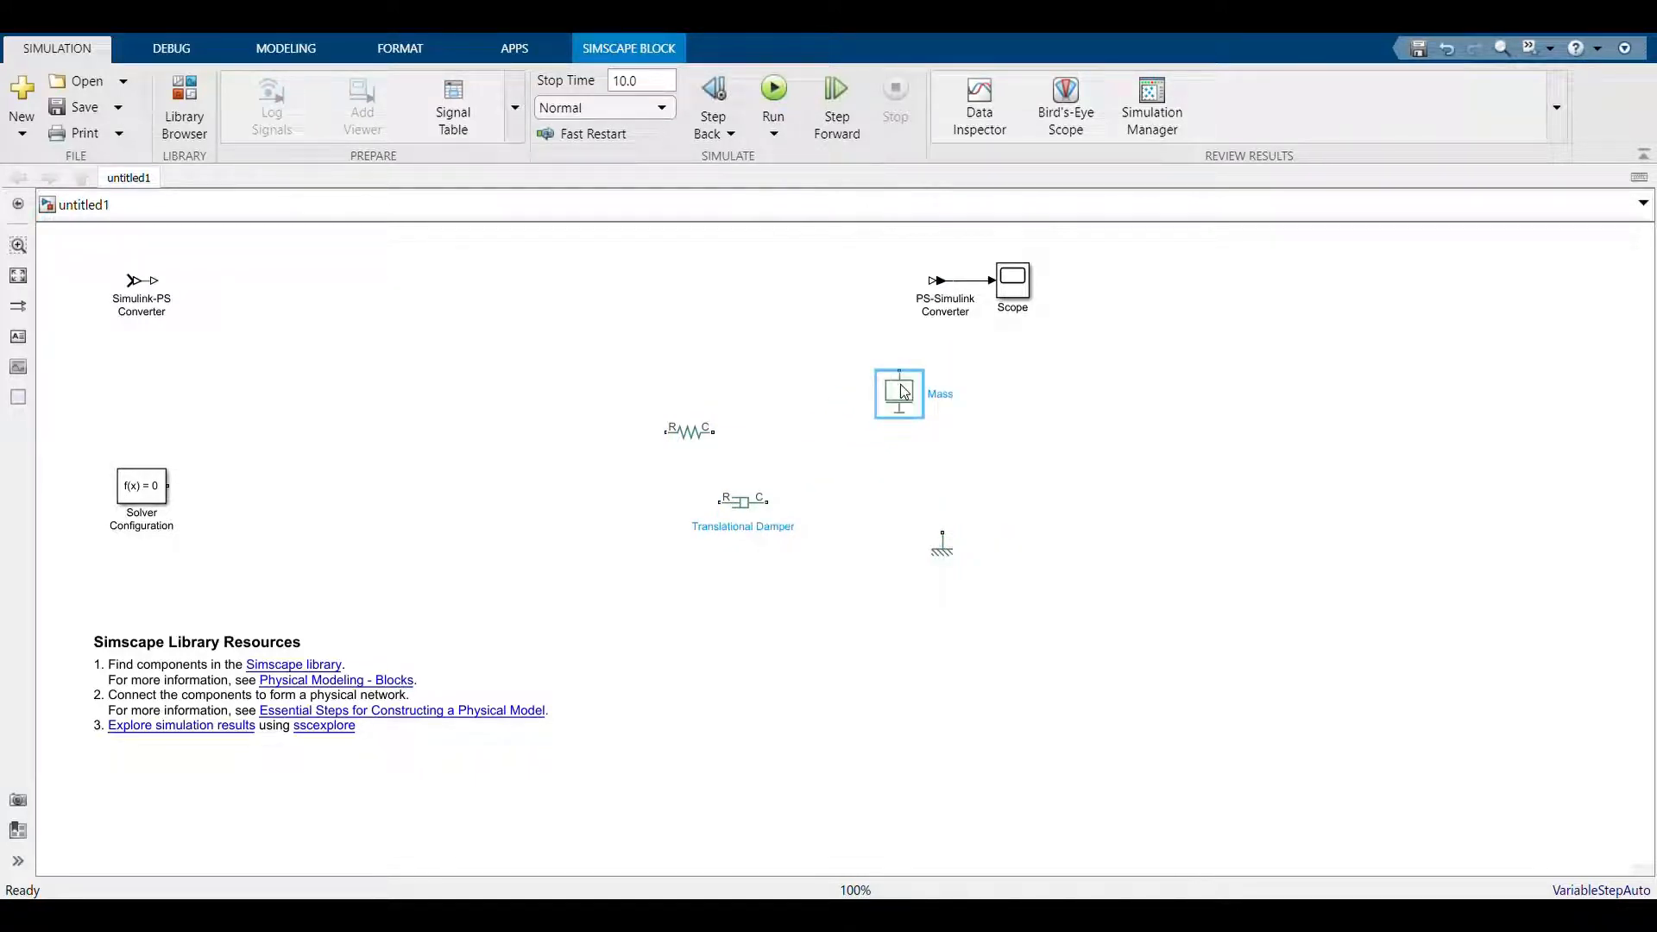
key("ctrl+r")
Arrange the Translational Damper and Translational Spring upright side by side, remove the stray wire, and place the mechanical reference below them
key("ctrl+r")
left_click_drag(707, 442, 857, 492)
key("ctrl+r")
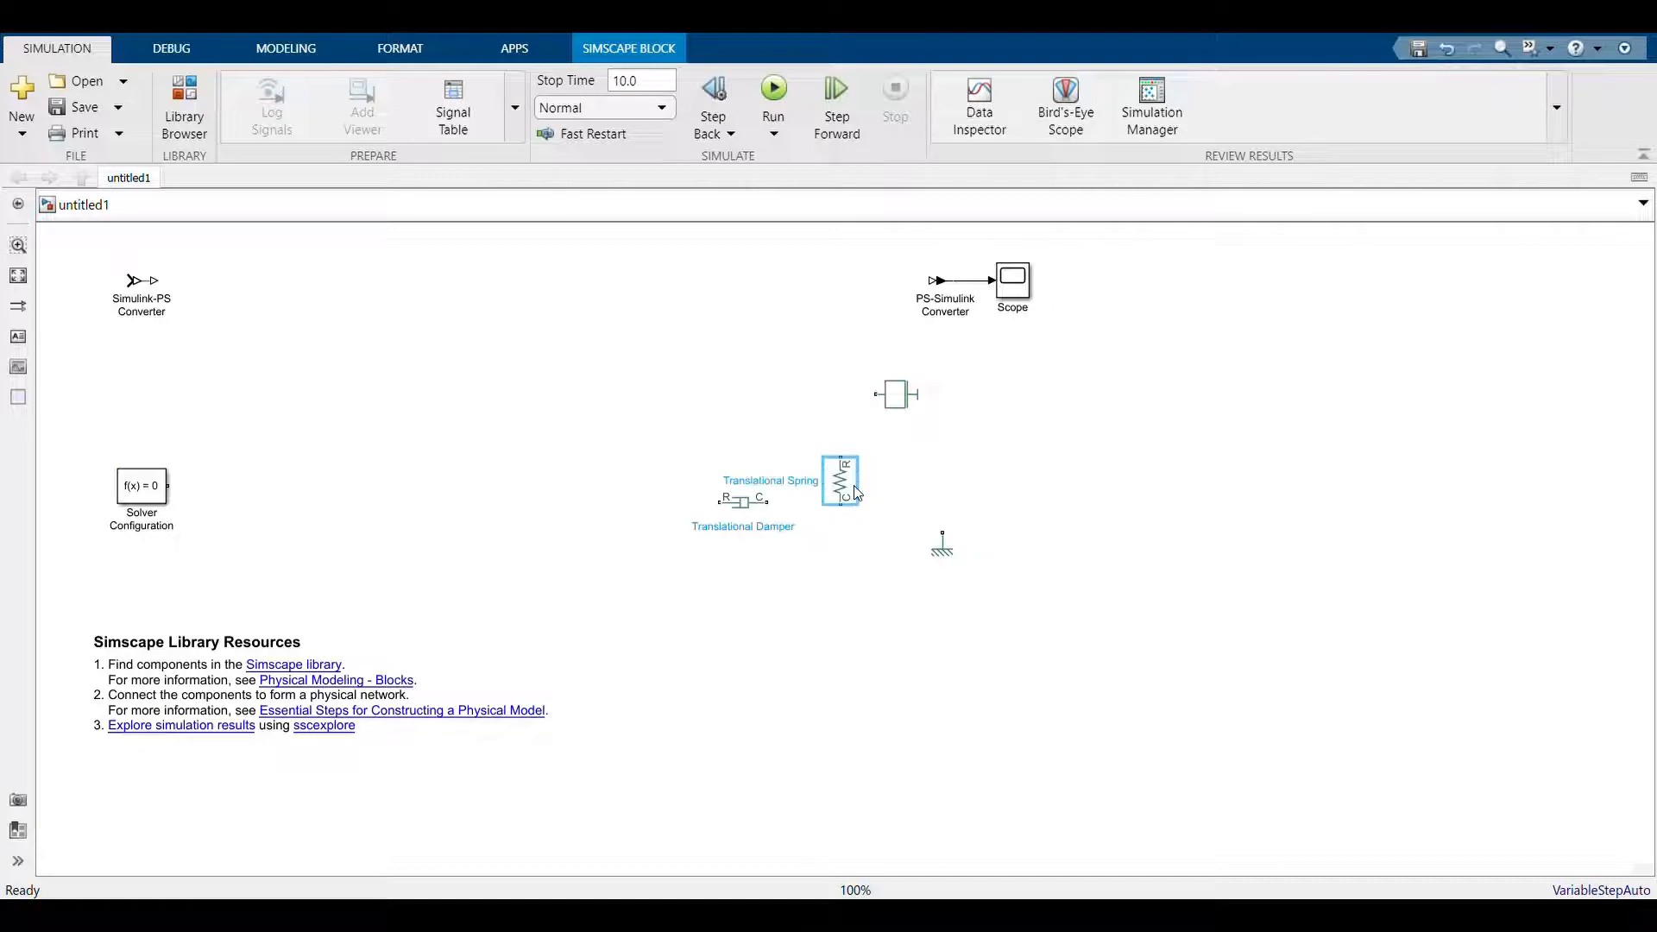
left_click(757, 507)
key("ctrl+r")
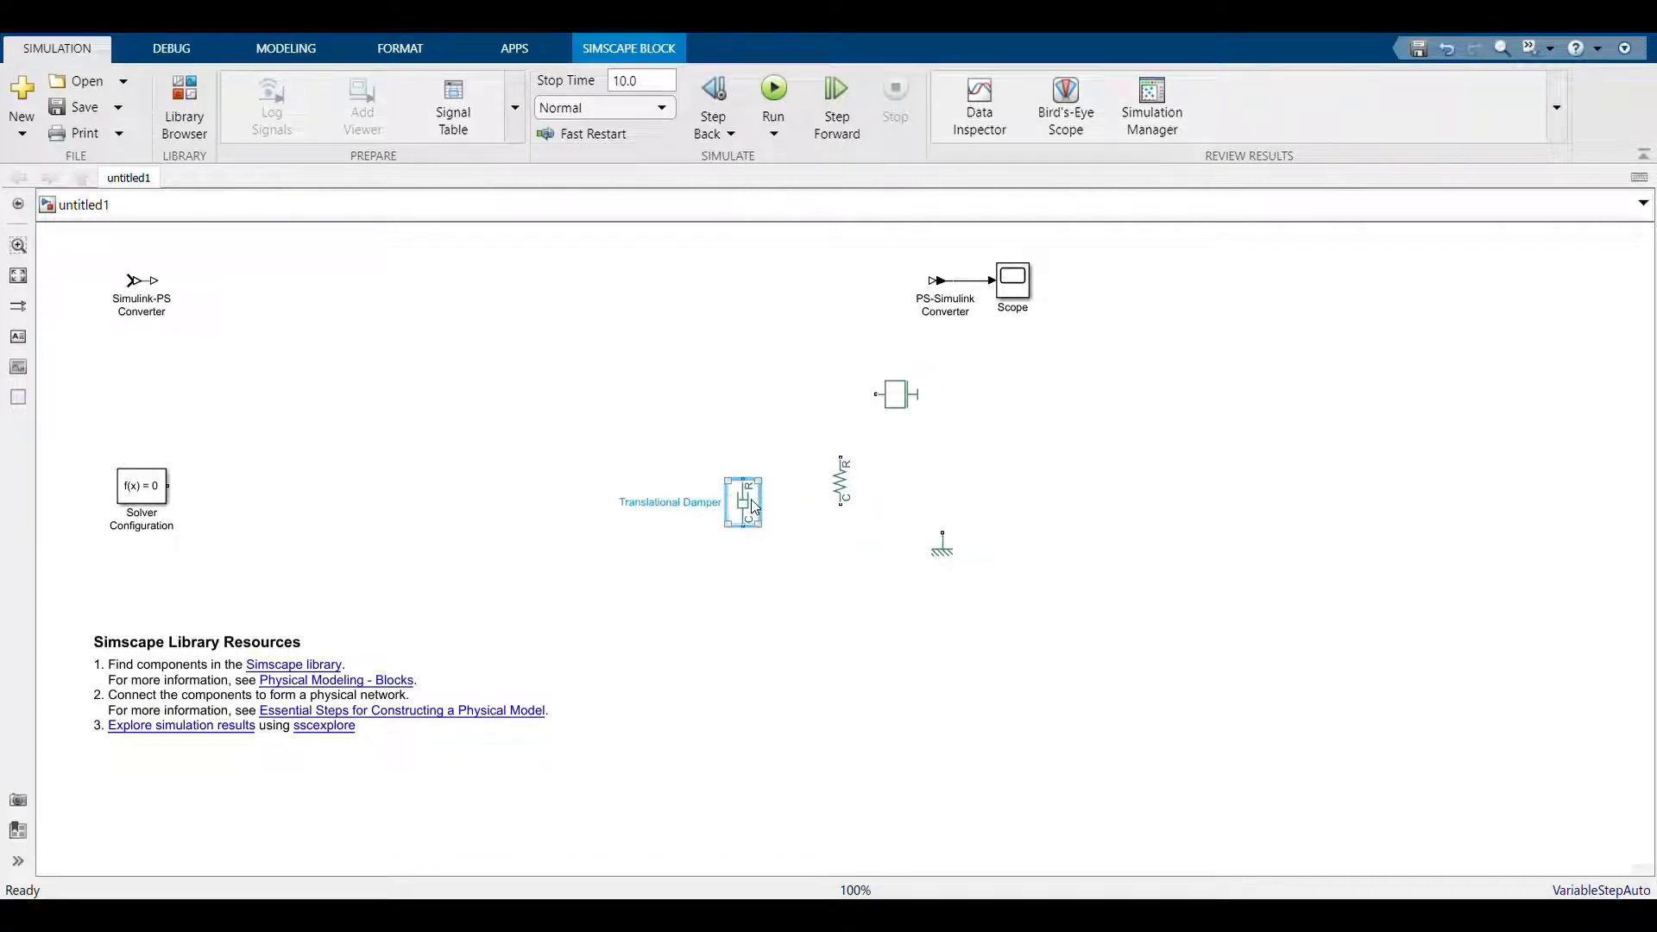
left_click_drag(754, 506, 853, 473)
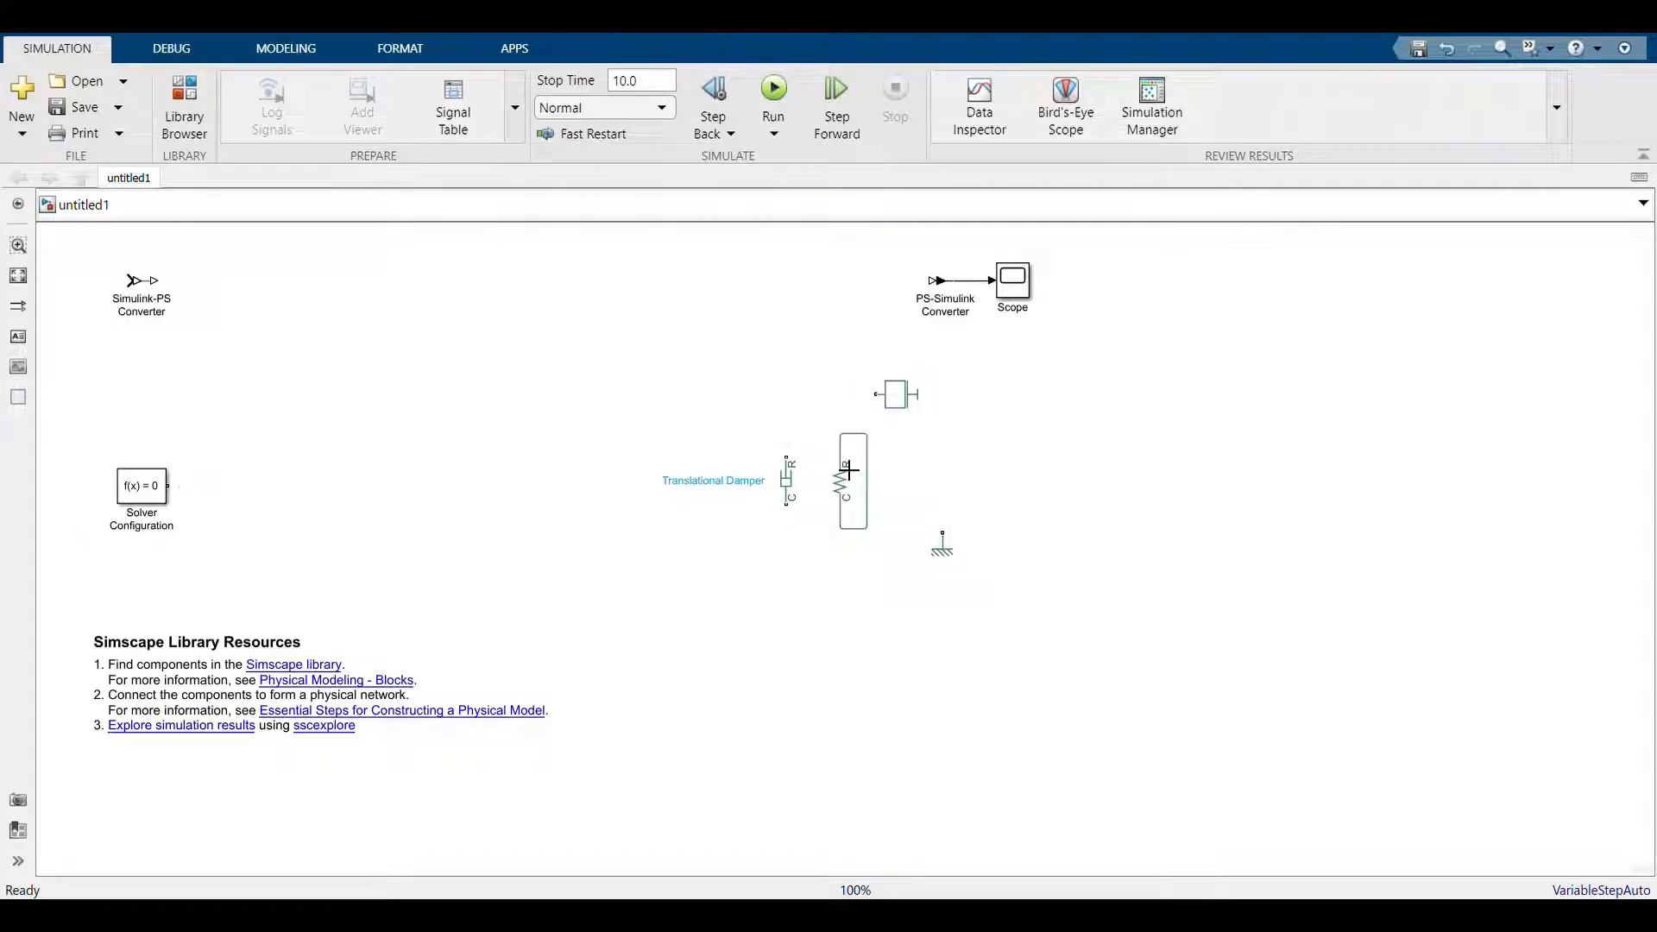
left_click(874, 514)
left_click_drag(947, 542, 823, 566)
Wire the damper and spring in parallel, with their R side connected to the Mass and their C side to the mechanical reference
left_click_drag(800, 464, 842, 459)
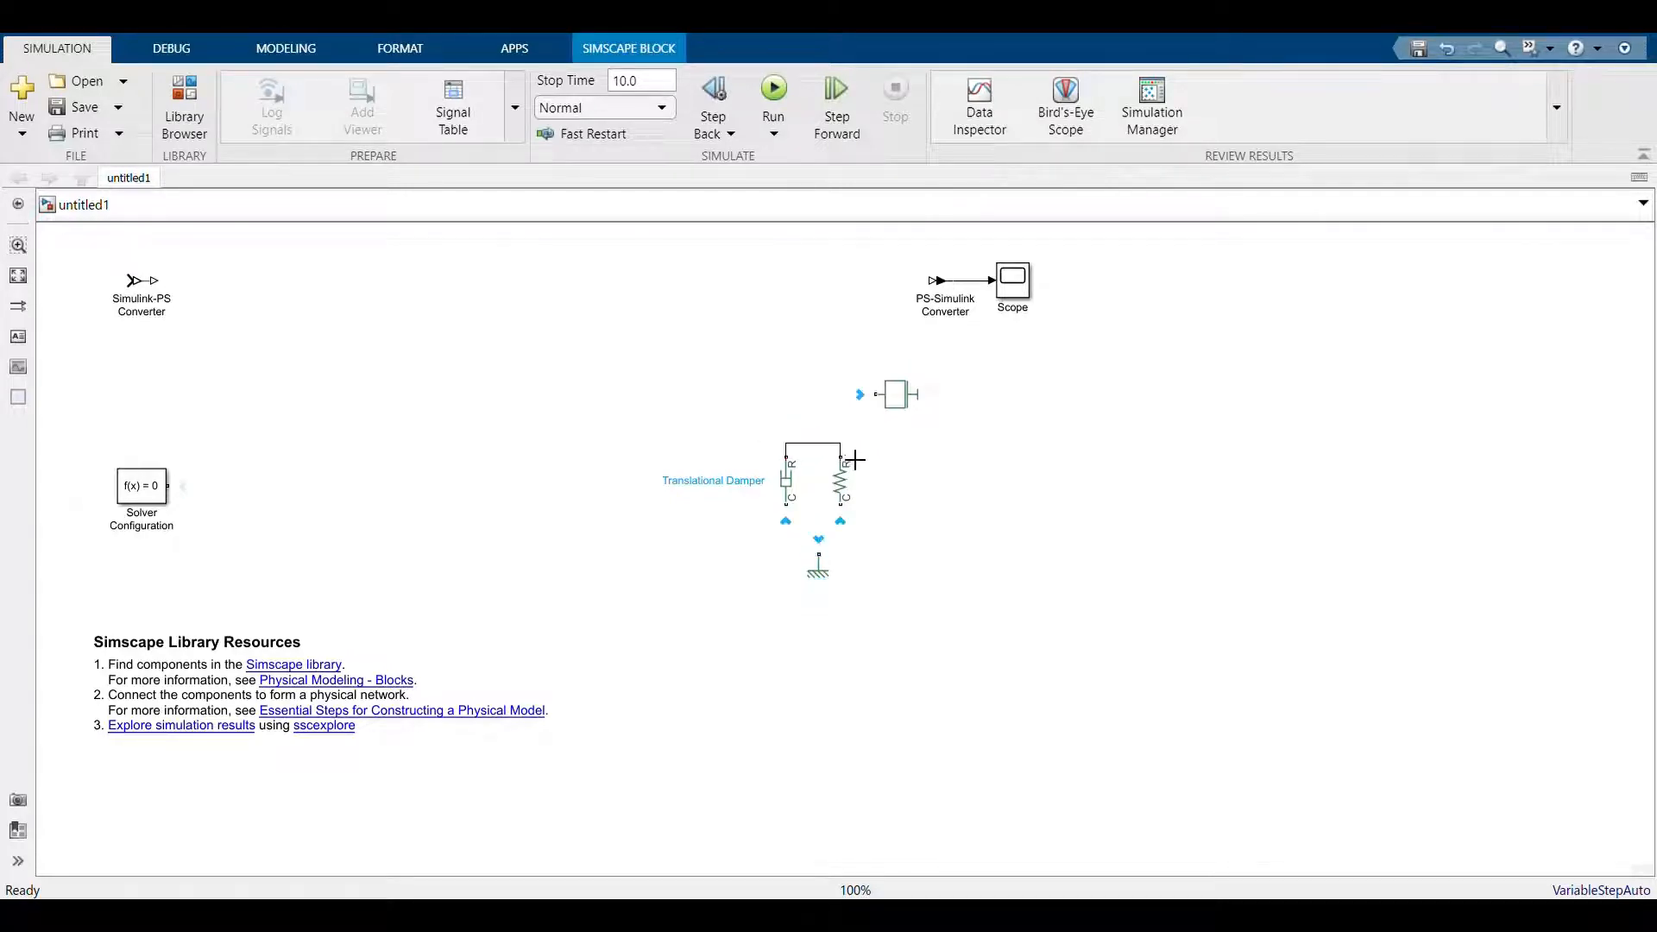
left_click_drag(800, 519, 841, 505)
left_click_drag(885, 406, 816, 443)
left_click_drag(831, 558, 822, 521)
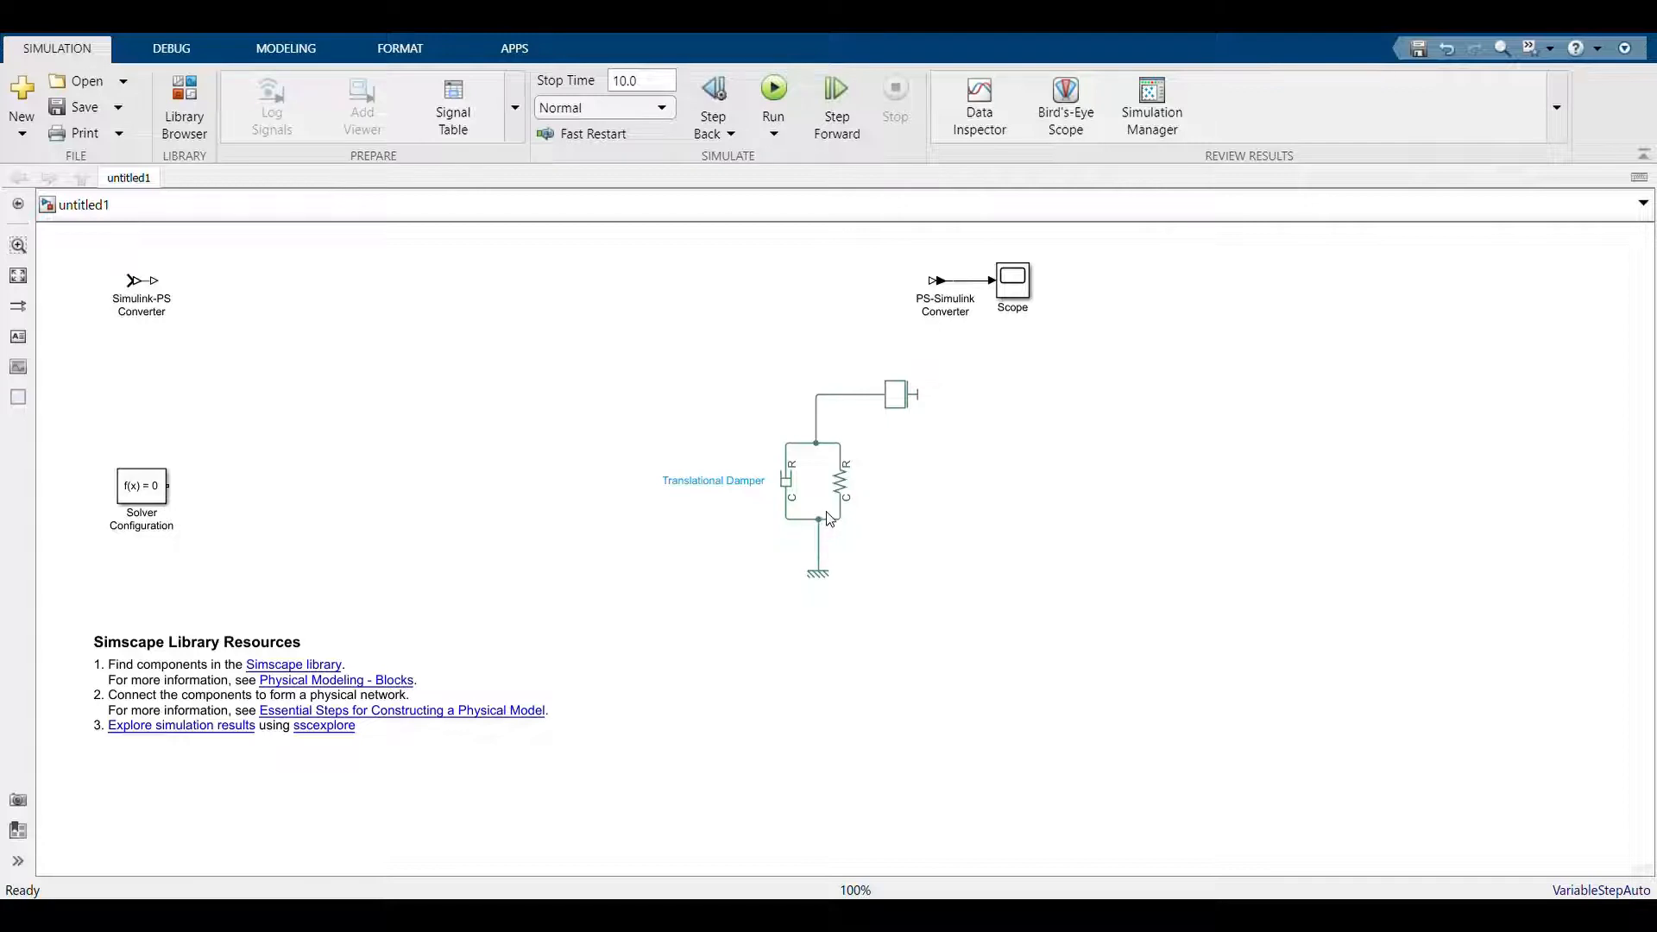
left_click(894, 415)
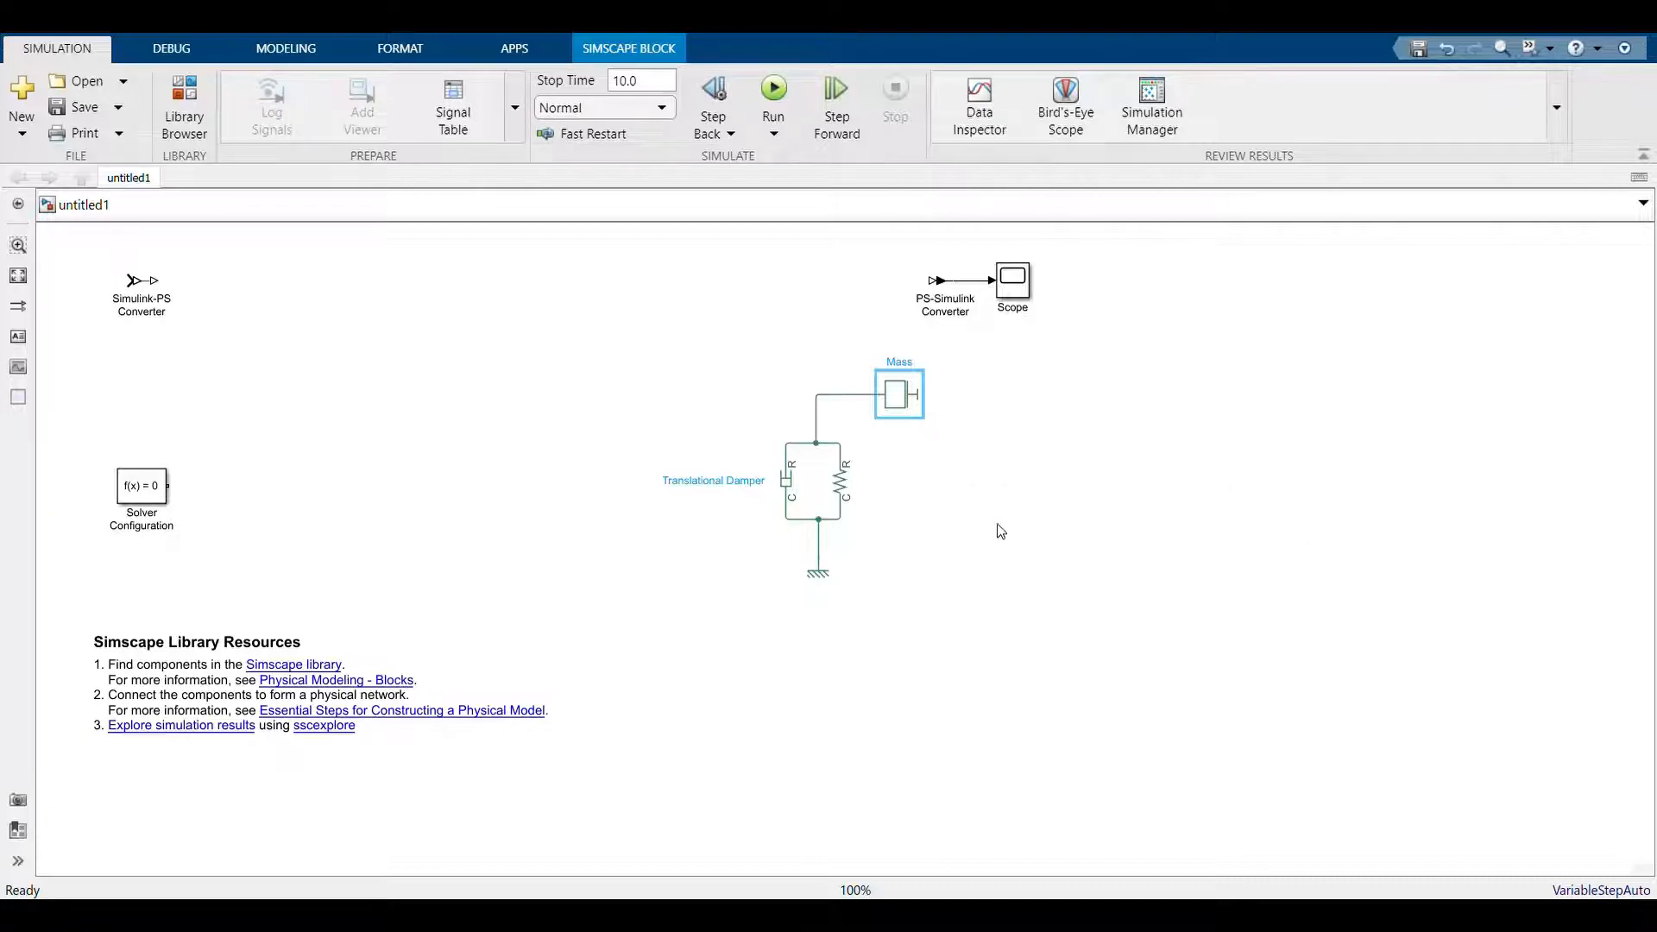
left_click(842, 486)
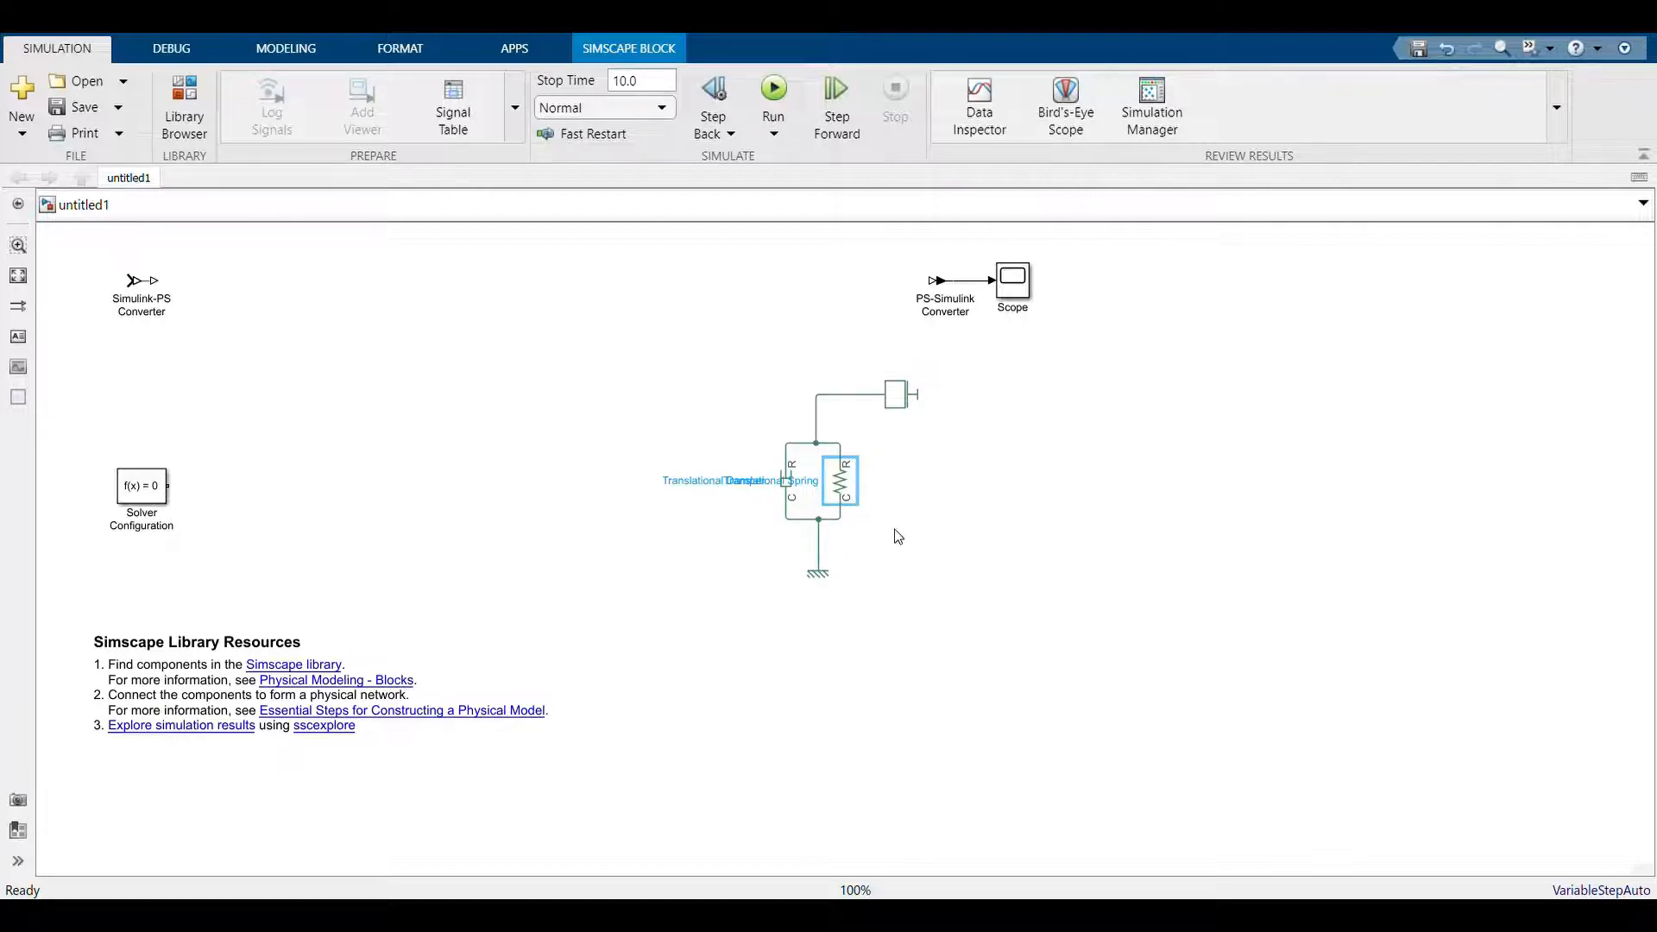
left_click(751, 552)
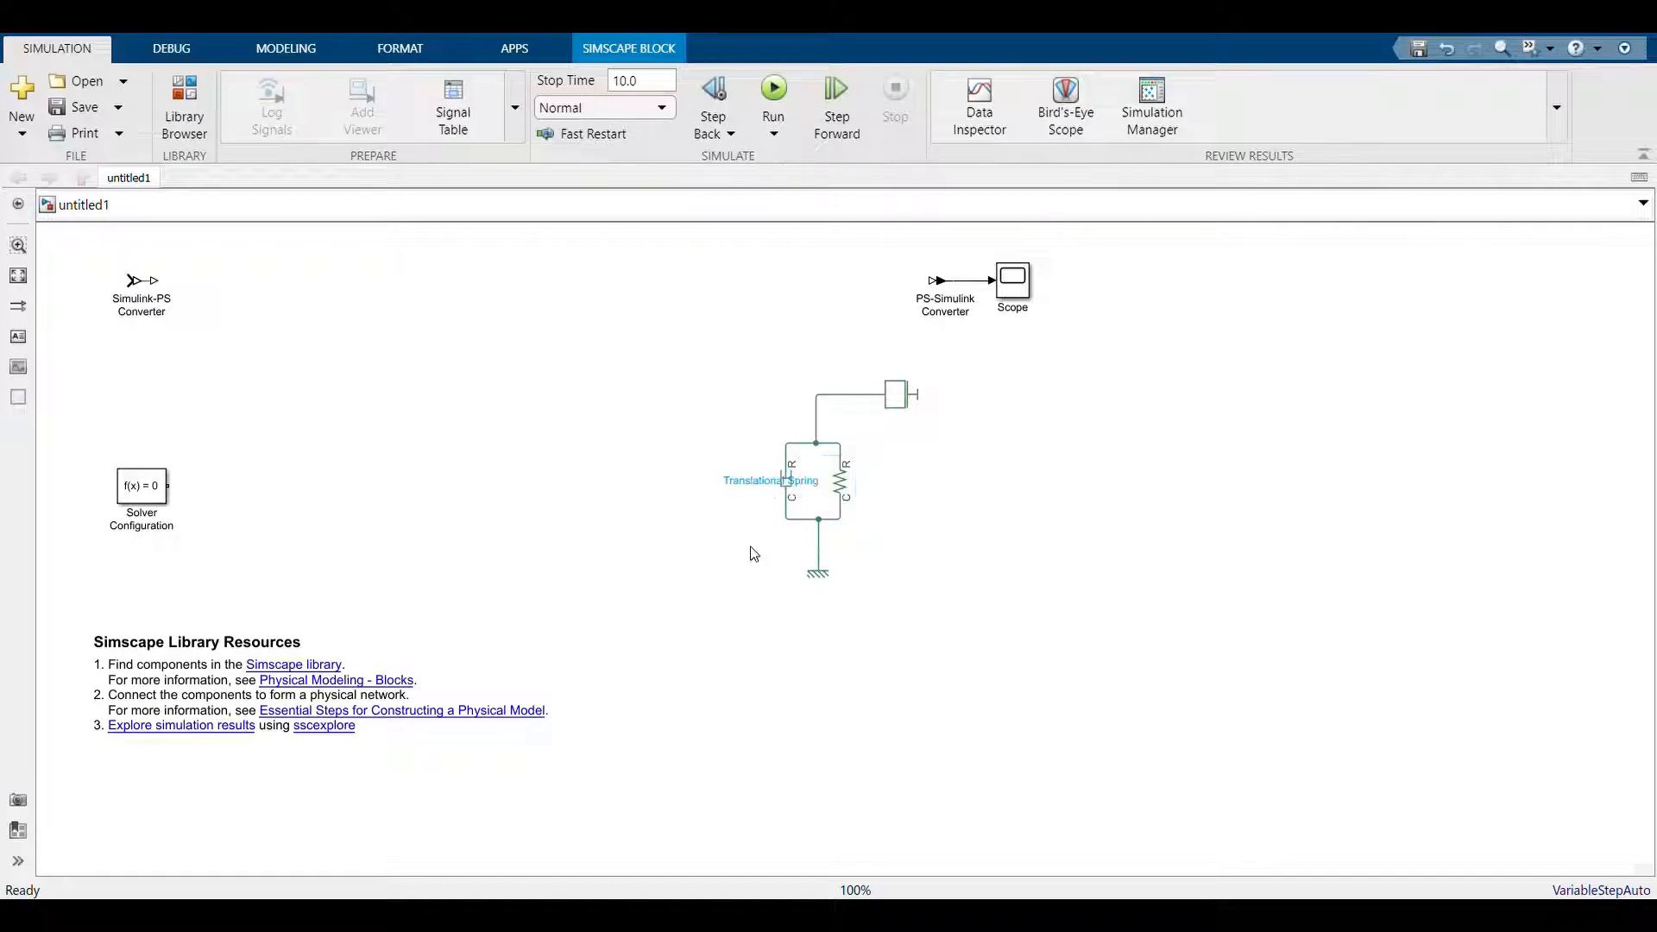
left_click(785, 480)
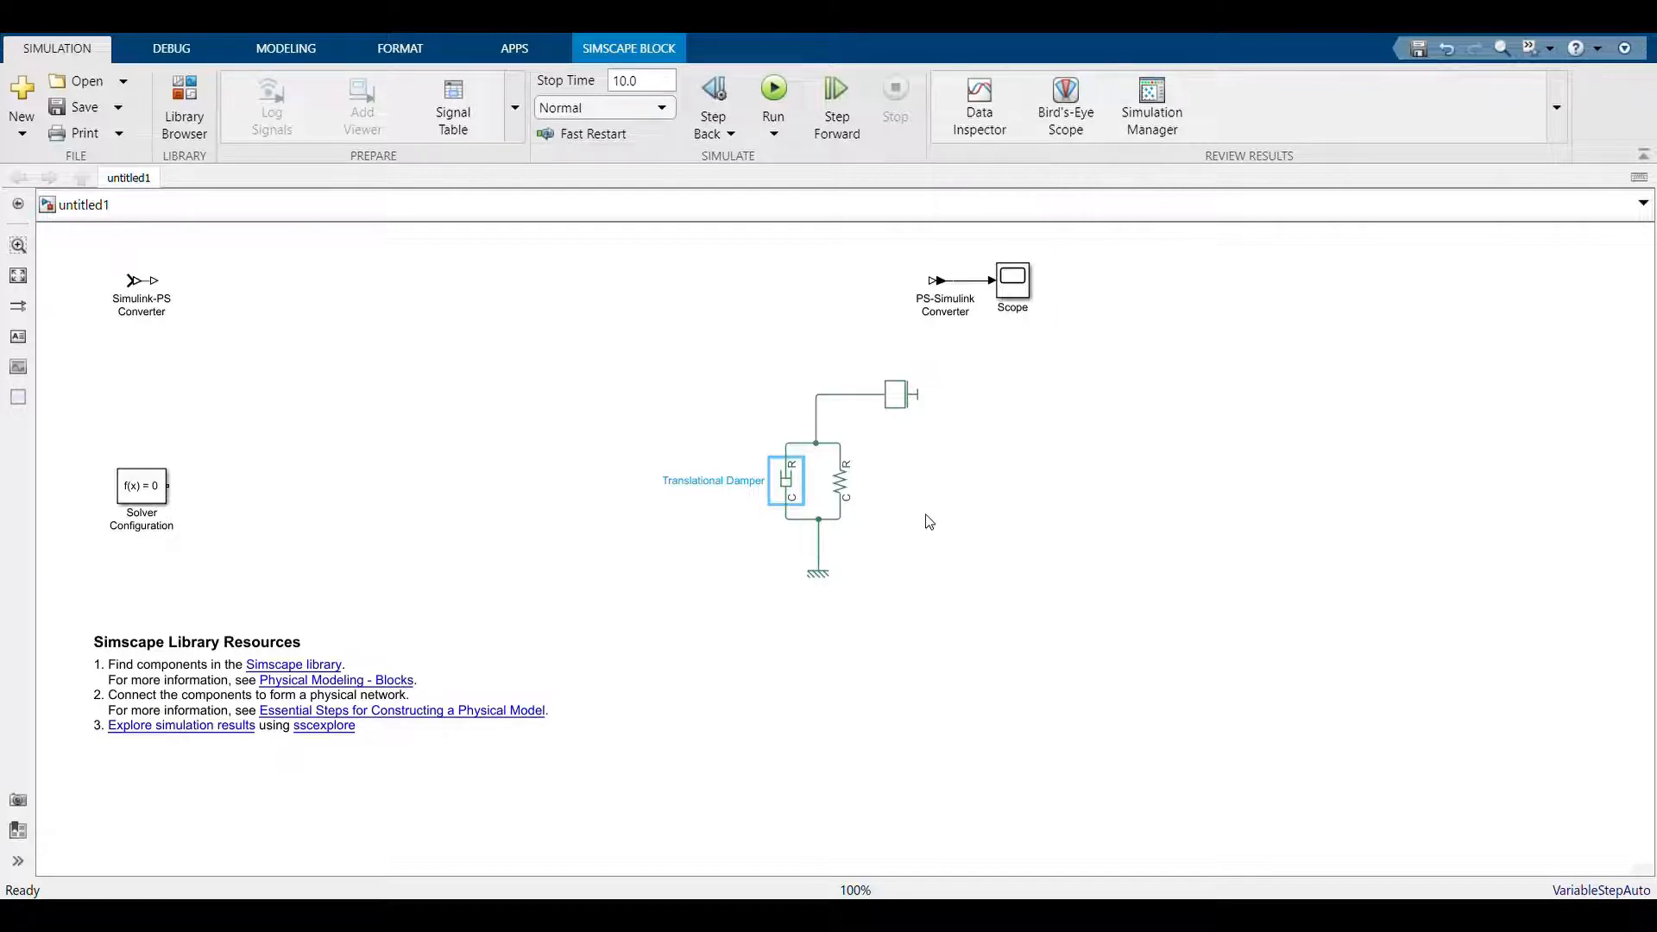
Add an Ideal Force Source, flip it so its R port faces down, and place it above the spring-damper pair
left_click(551, 444)
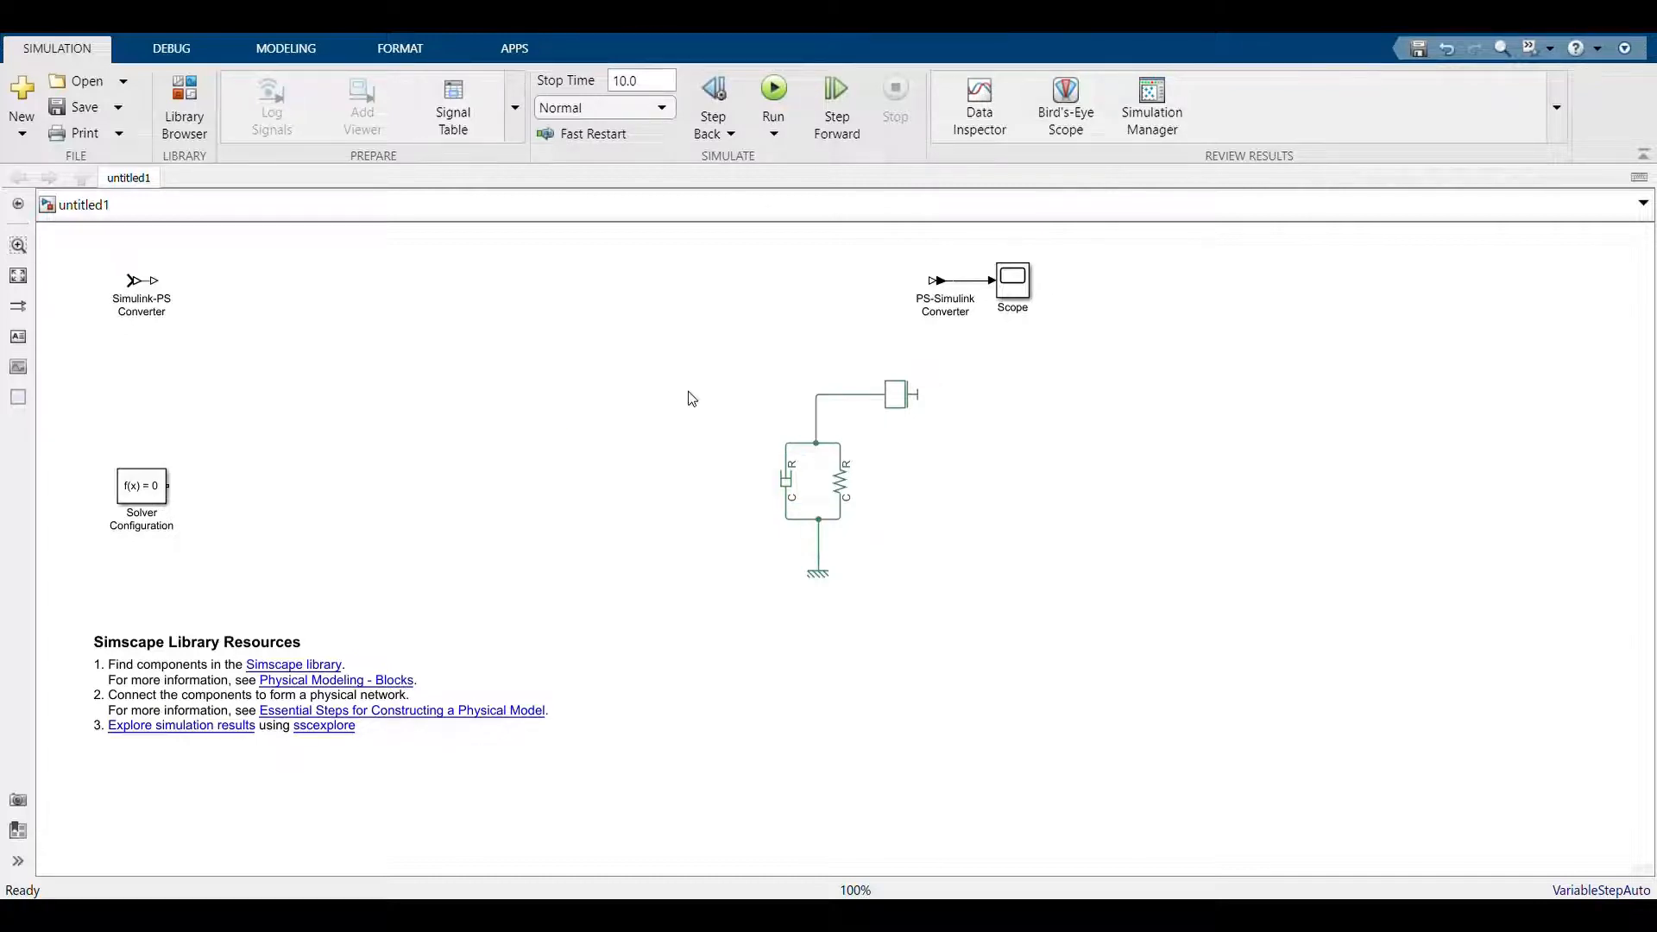
left_click(669, 469)
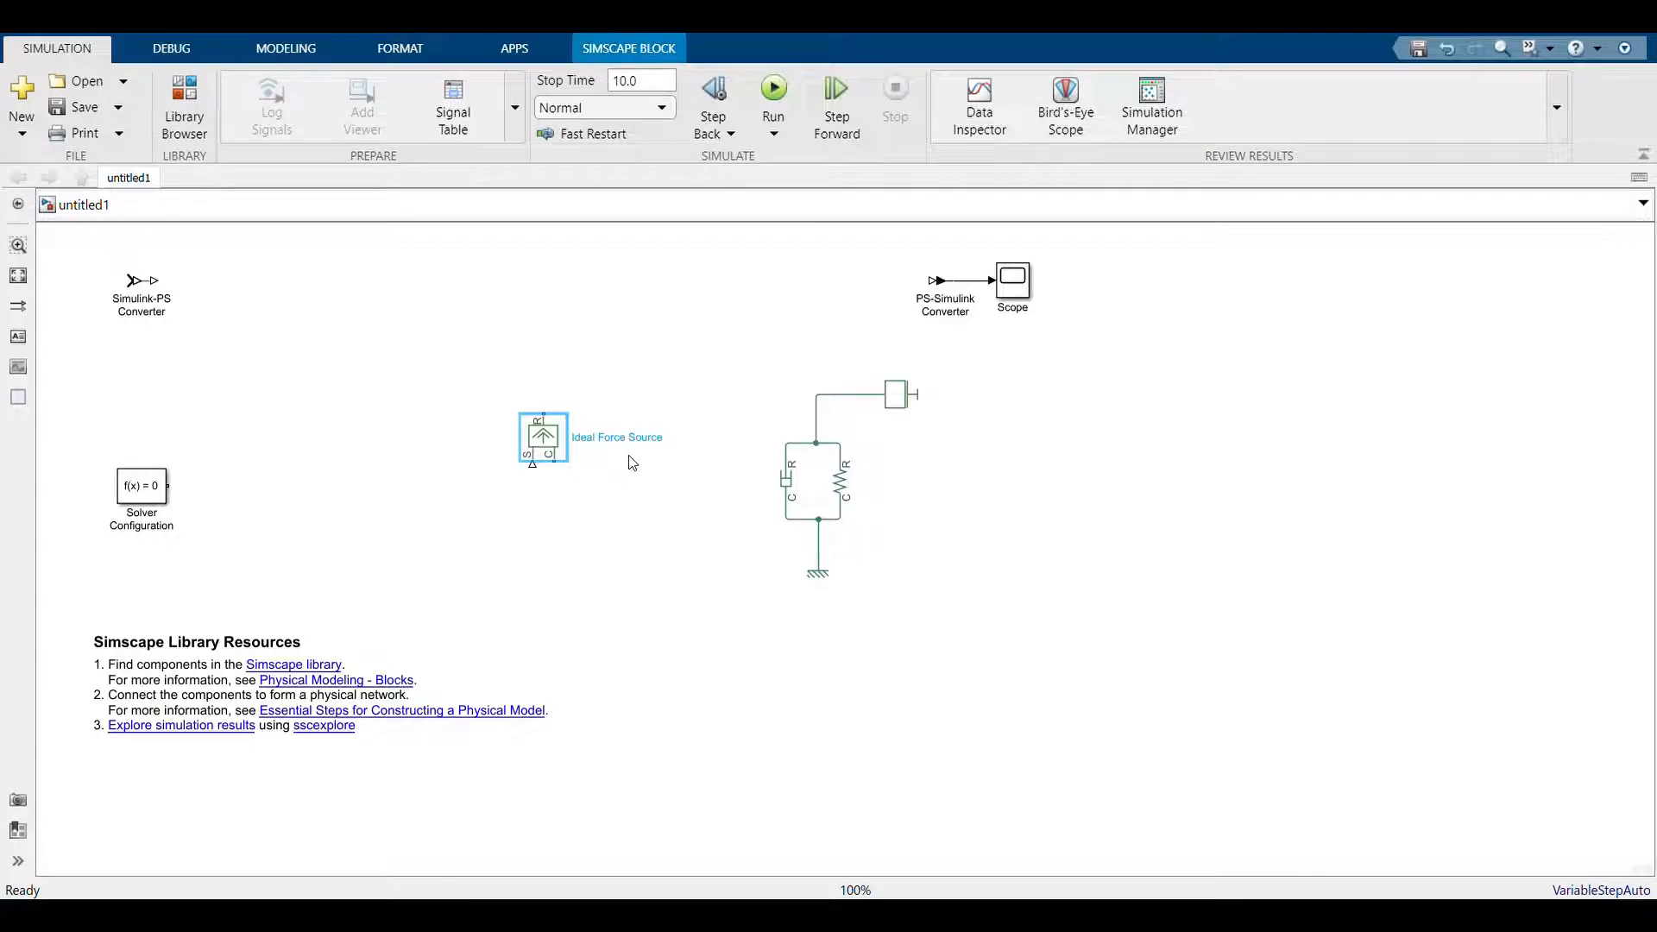
left_click_drag(533, 446, 777, 309)
key("ctrl+i")
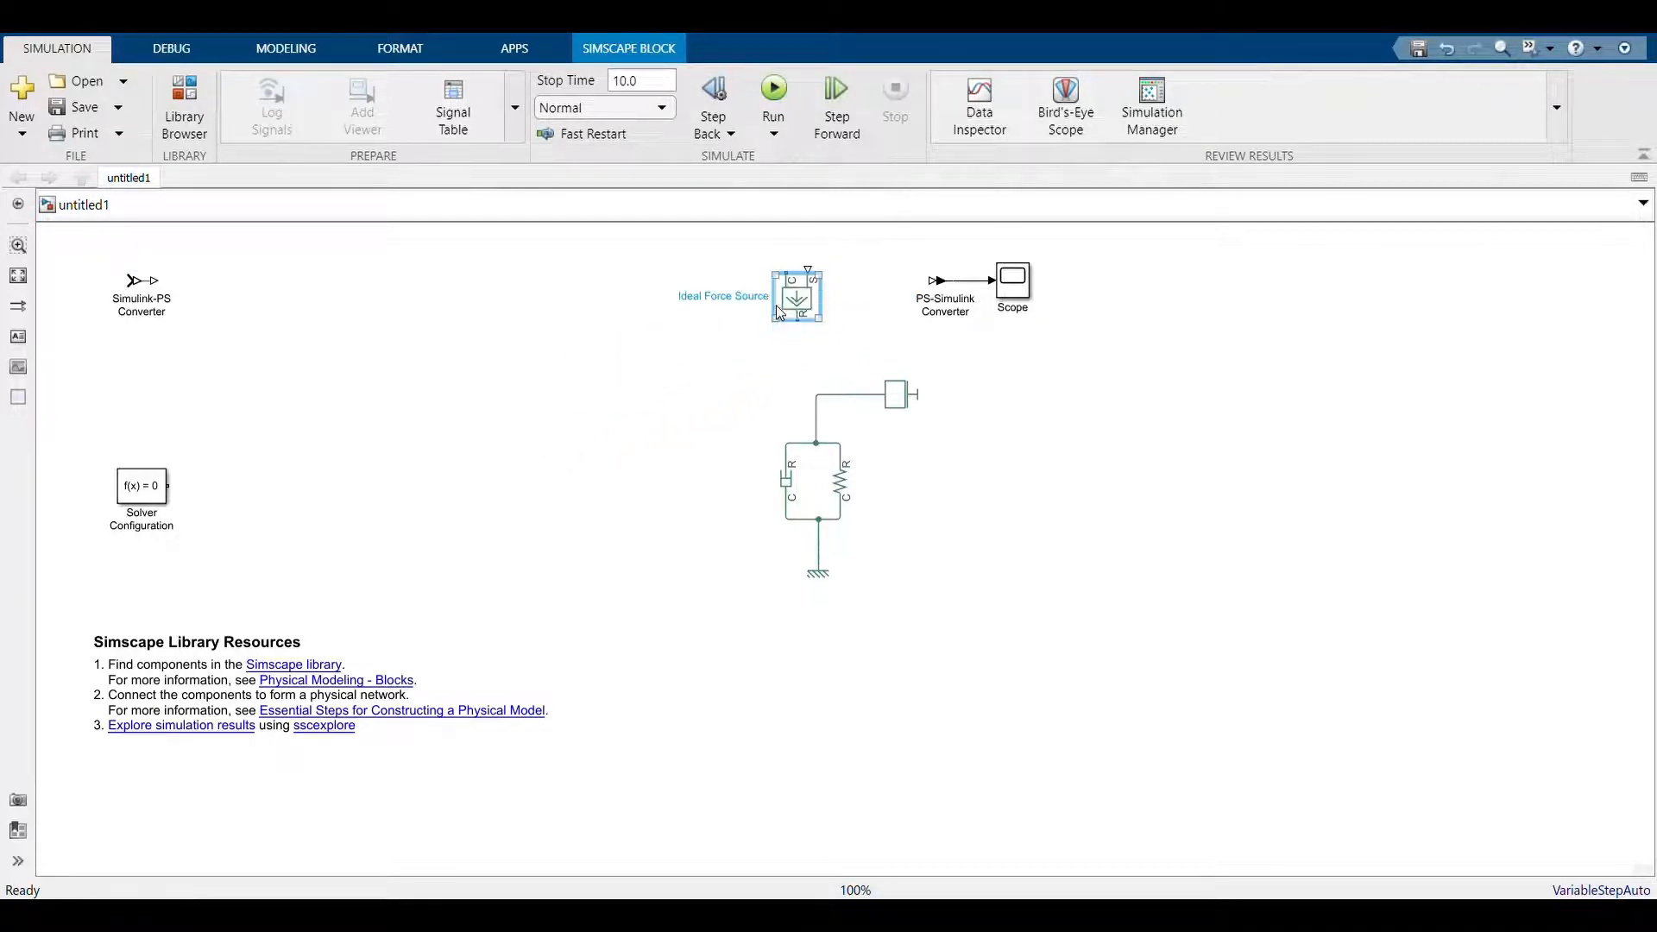
left_click_drag(786, 313, 817, 347)
Replace the Mass wire so the force source's R port, the Mass and the spring-damper pair share one node
left_click(853, 396)
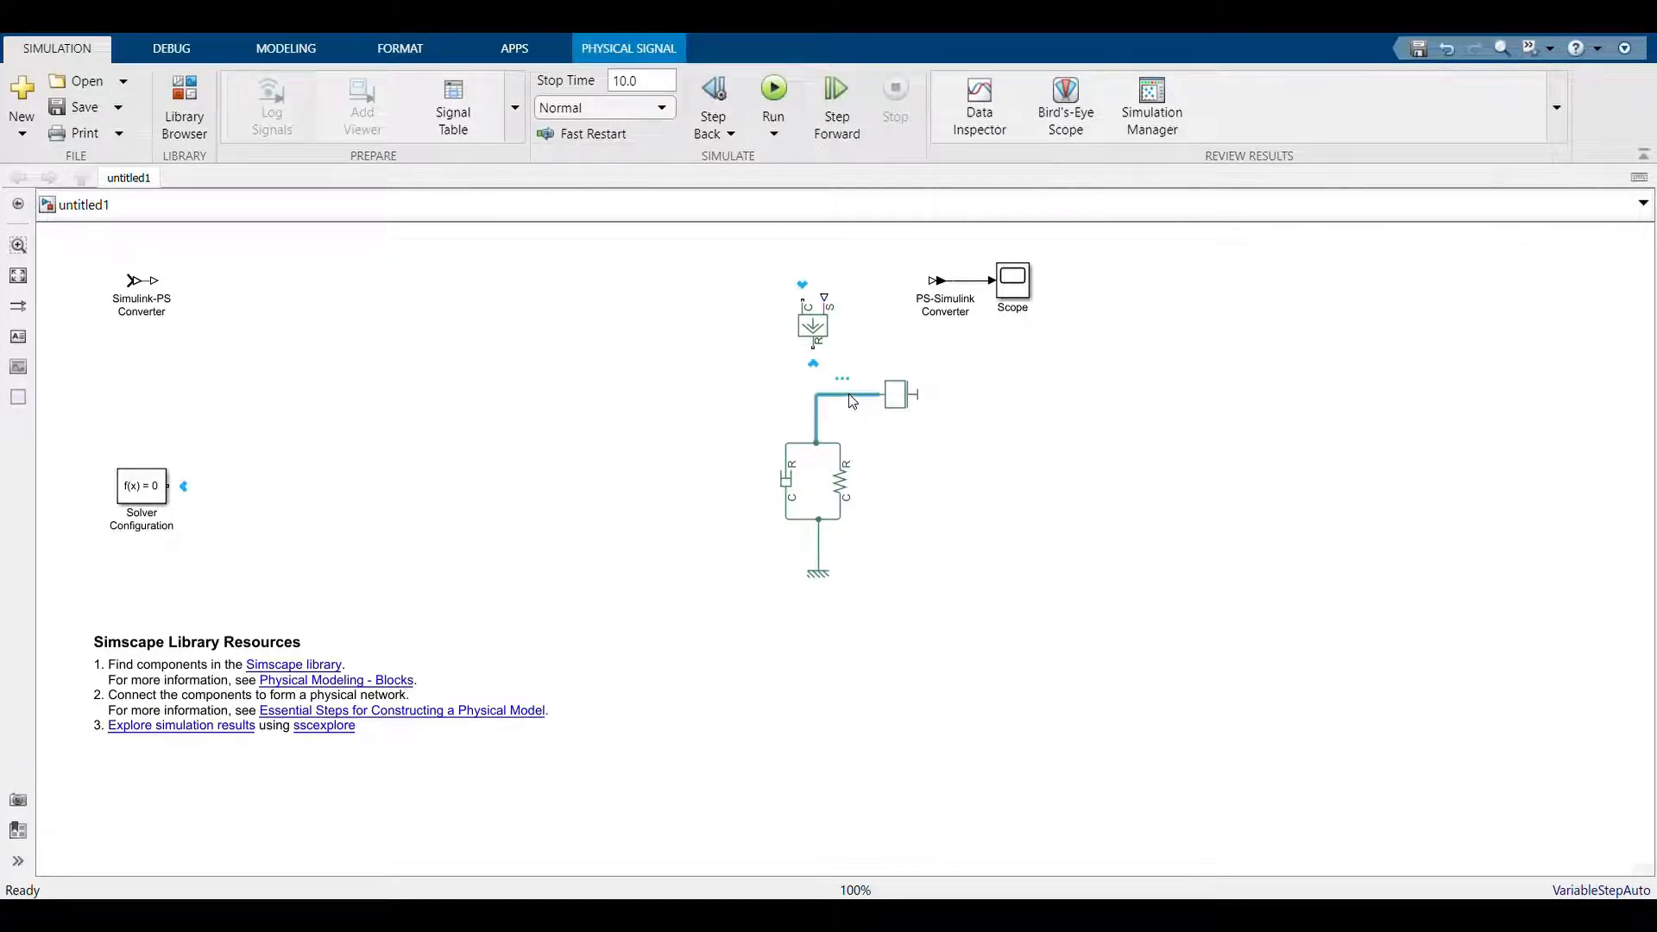
key("Delete")
mouse_move(815, 345)
left_mouse_down()
mouse_move(820, 451)
mouse_move(843, 397)
mouse_move(814, 395)
left_mouse_up()
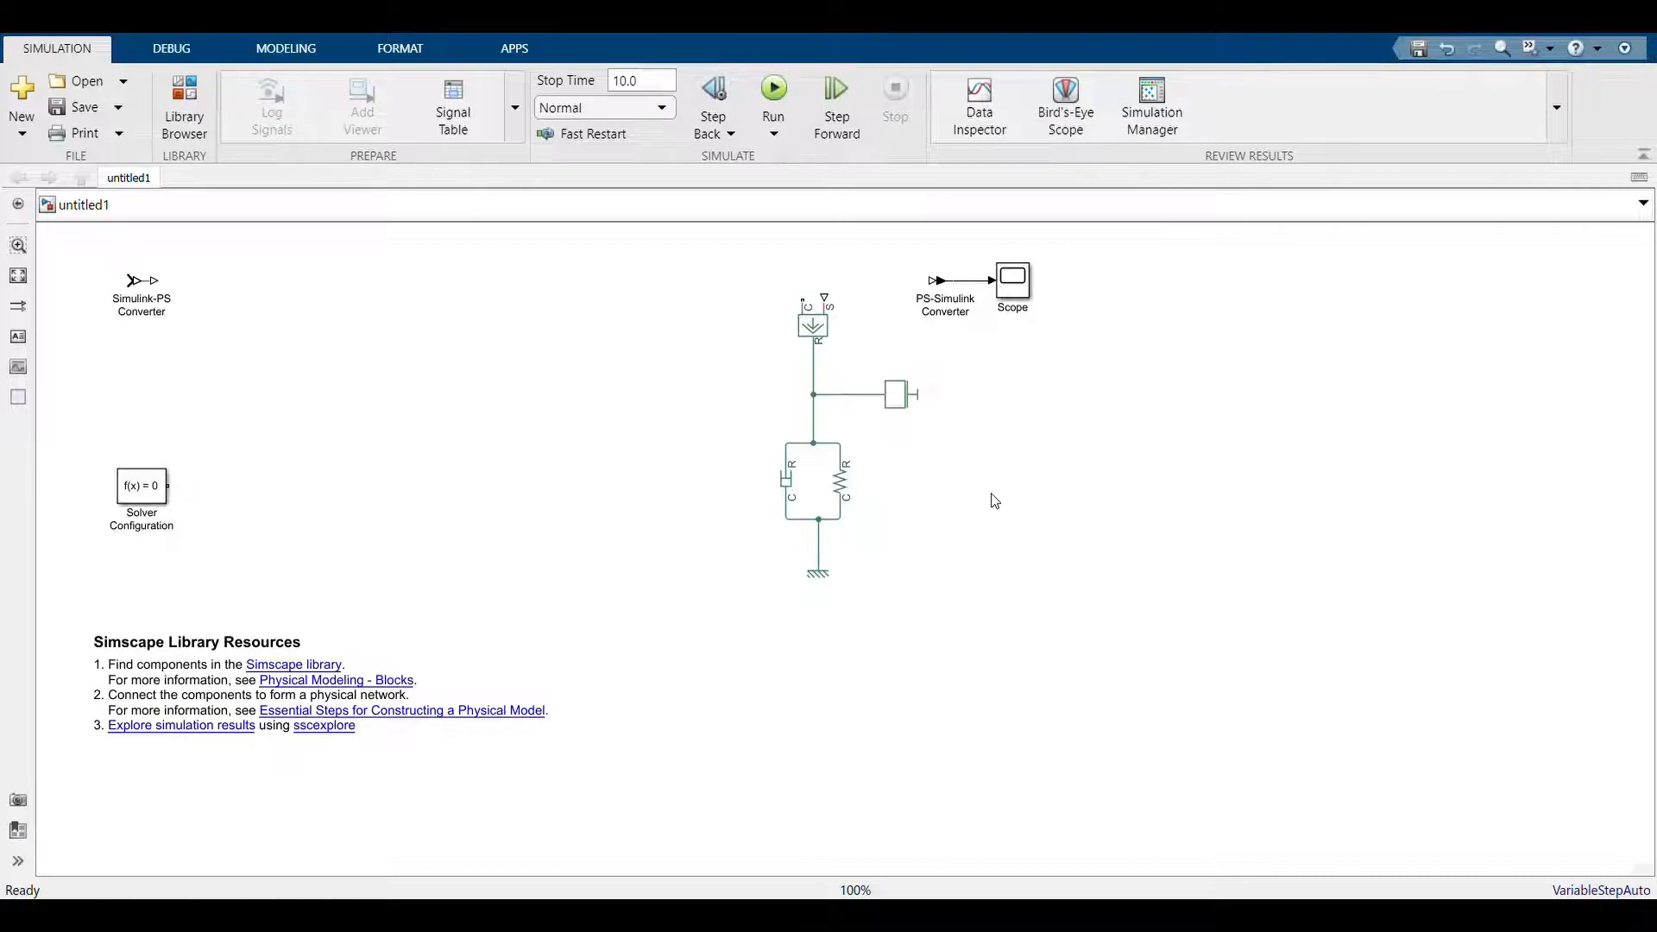
Duplicate the Mechanical Translational Reference, turn the copy upside down above the force source, and connect it to the source's C port
left_click(831, 572)
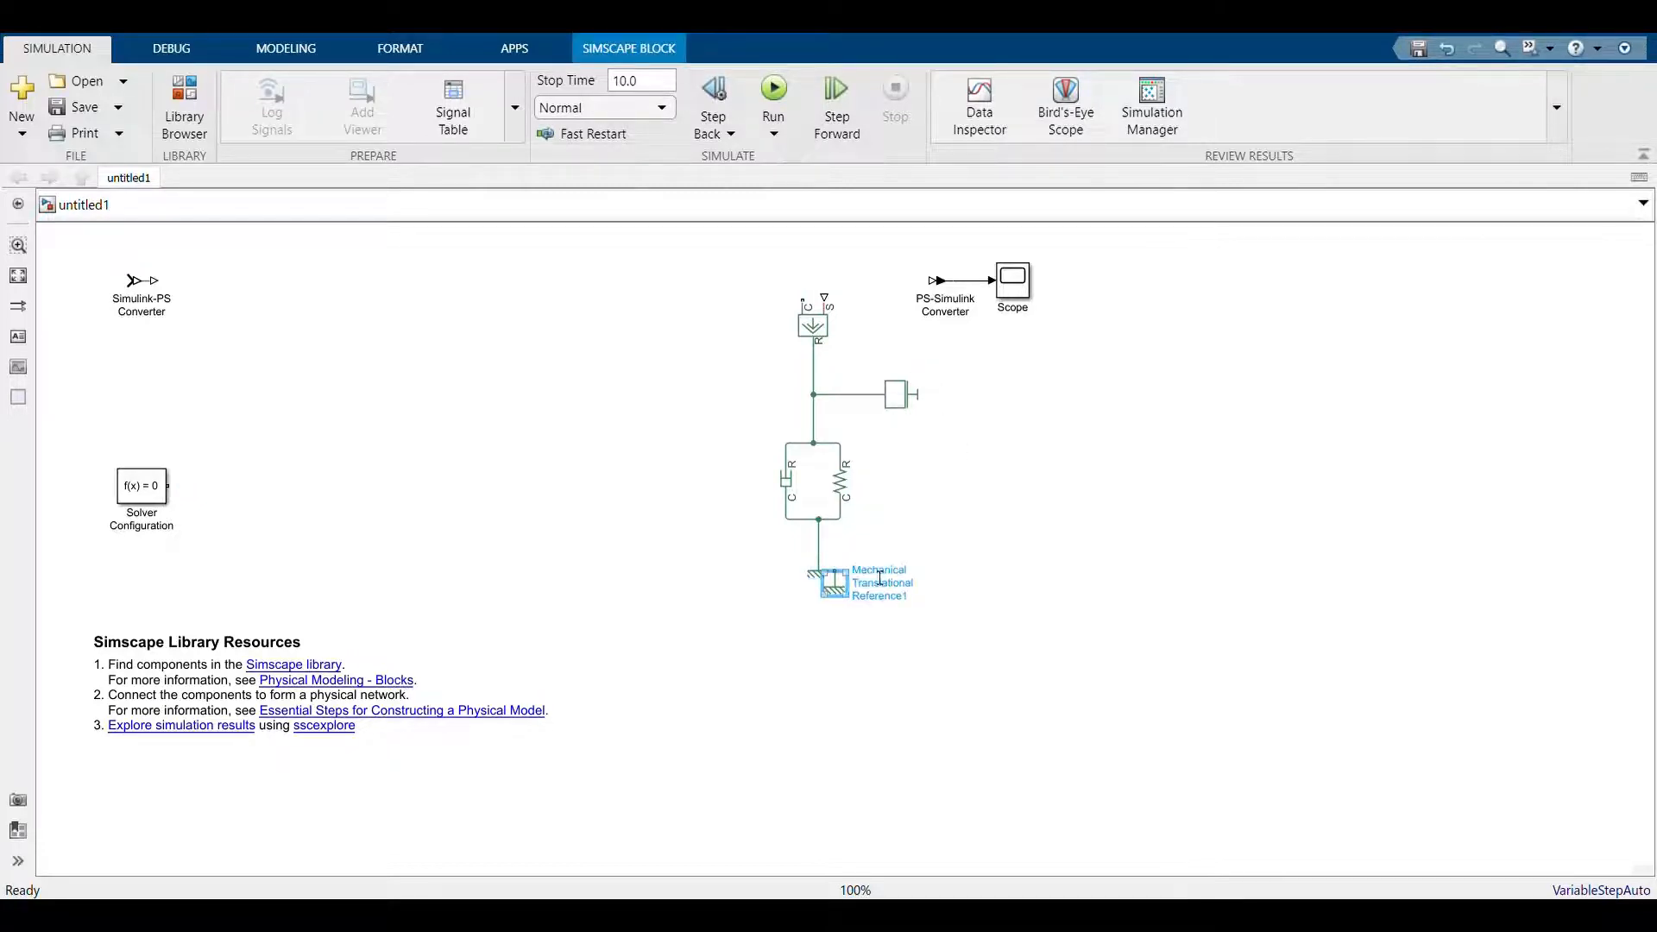
left_click_drag(819, 570, 820, 259)
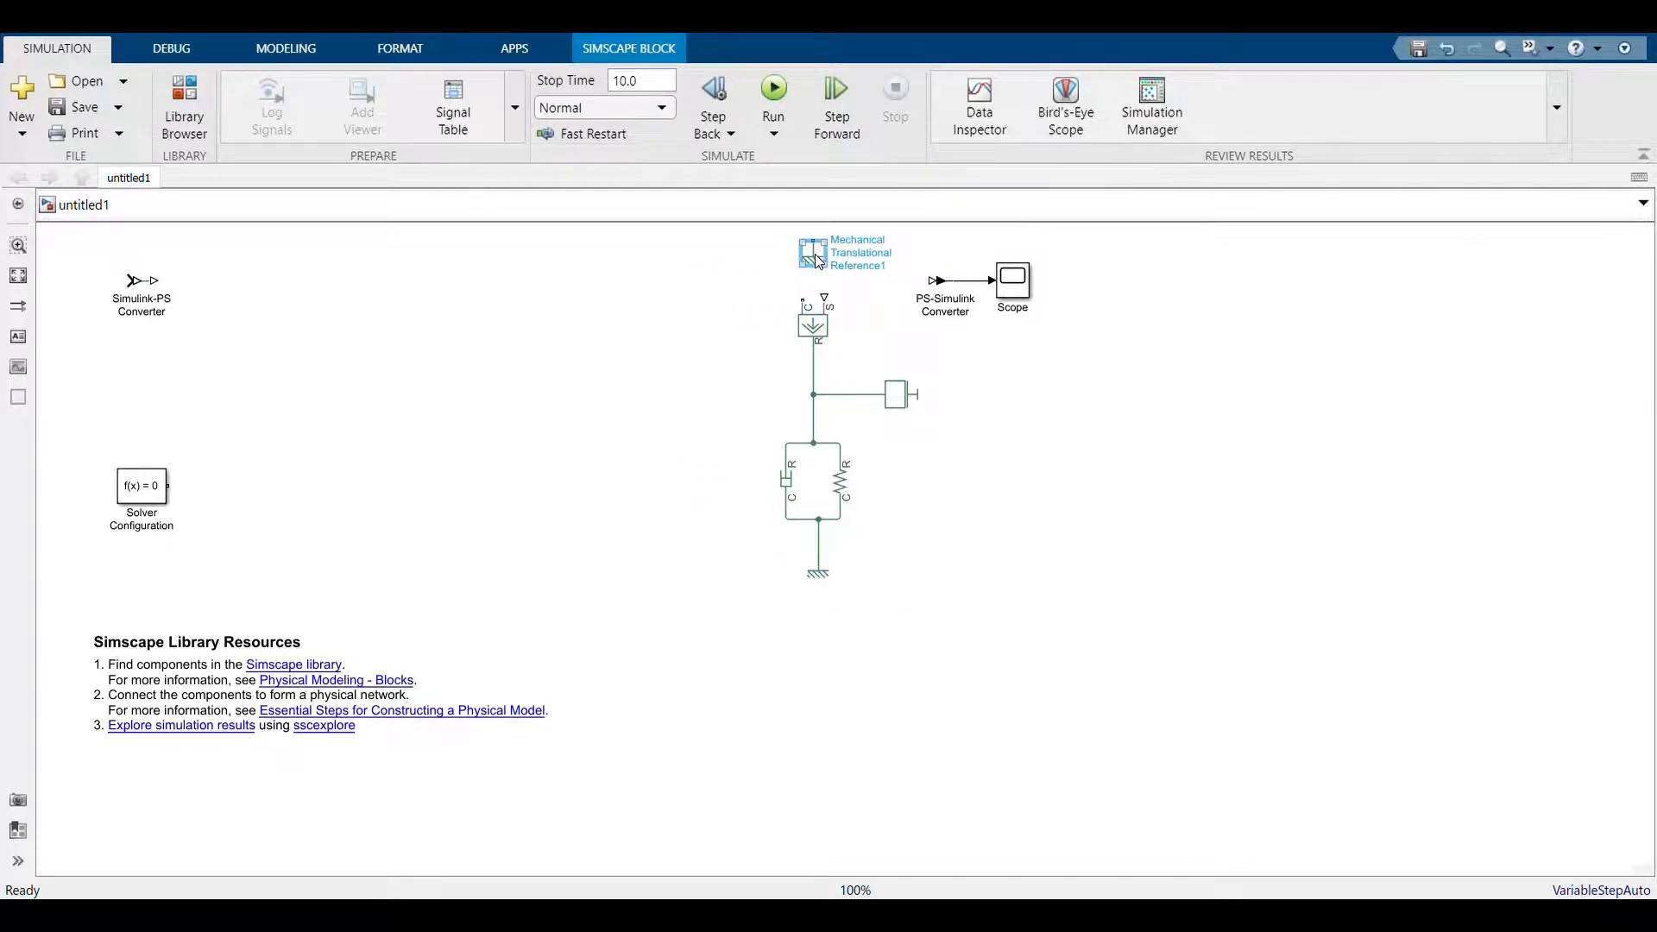
key("ctrl+r")
key("ctrl+r")
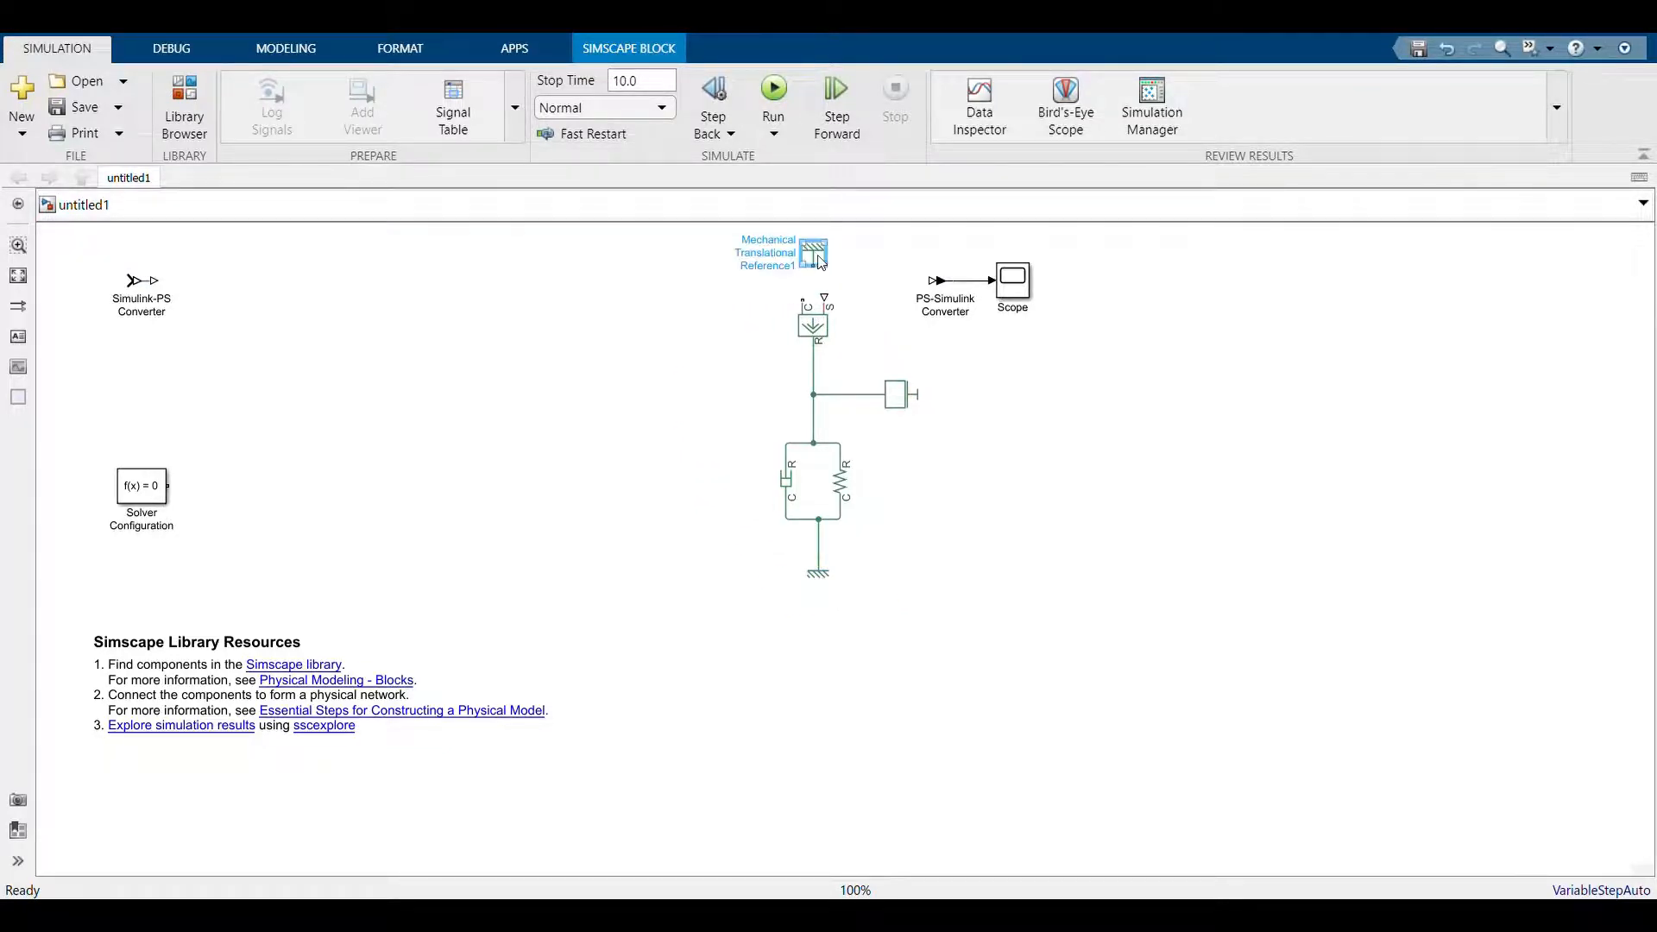
mouse_move(814, 258)
left_mouse_down()
mouse_move(800, 263)
mouse_move(816, 314)
left_mouse_up()
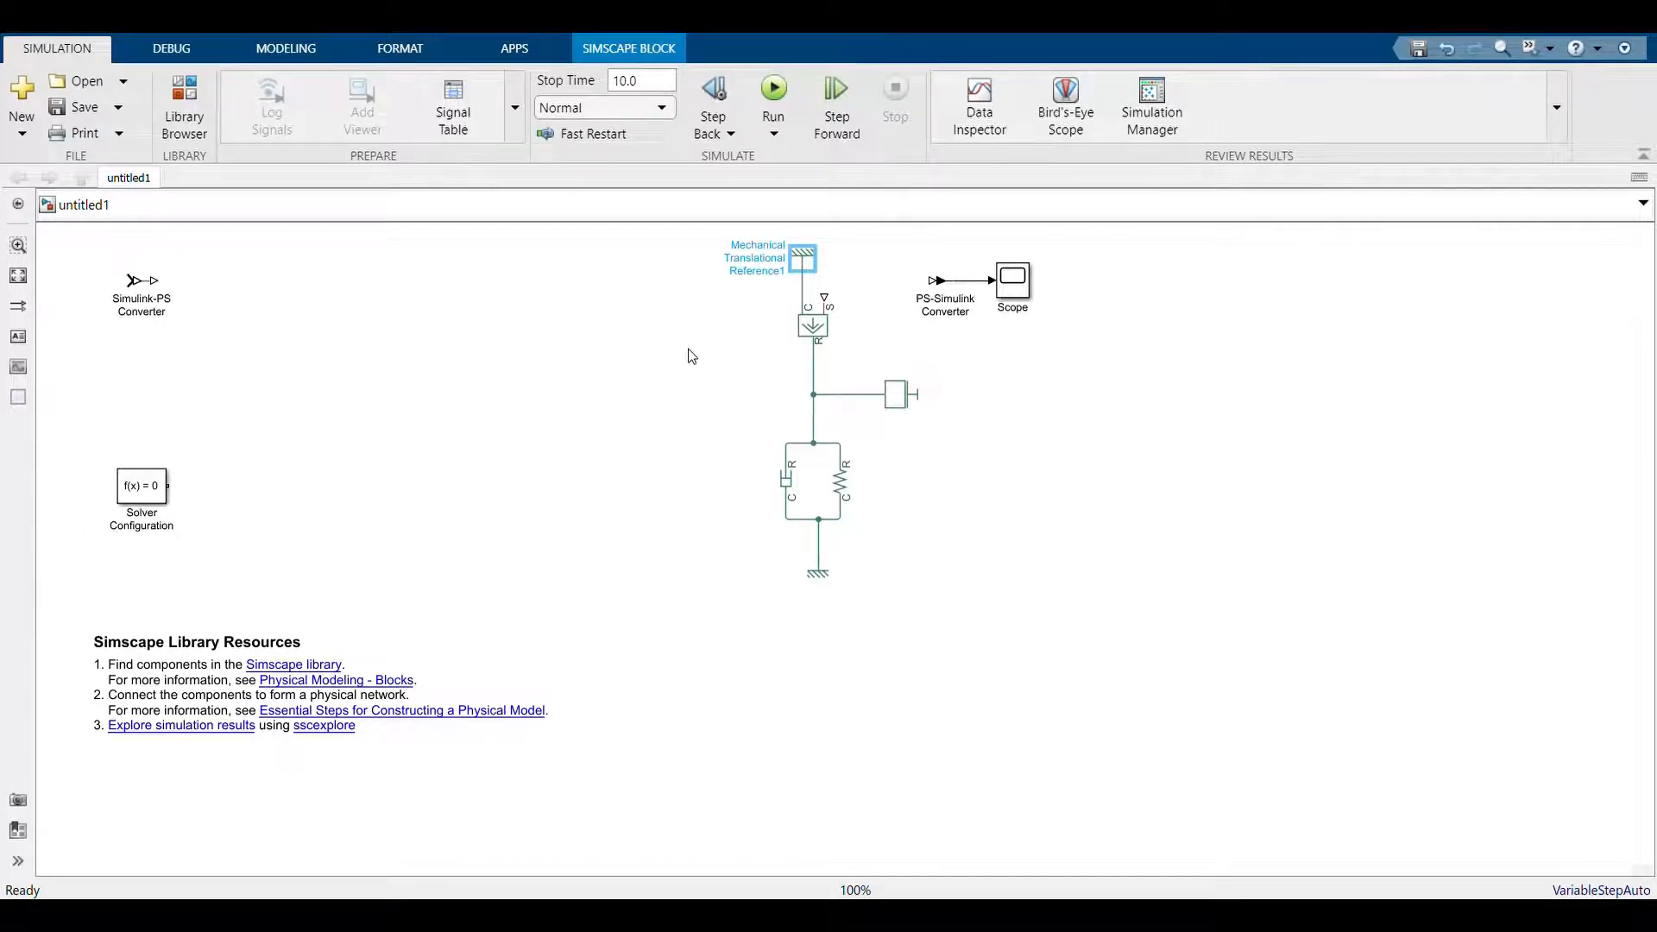
Add an upright Ideal Translational Motion Sensor left of the damper, wiring its C port to the lower reference and R port to the Mass node
left_click(596, 442)
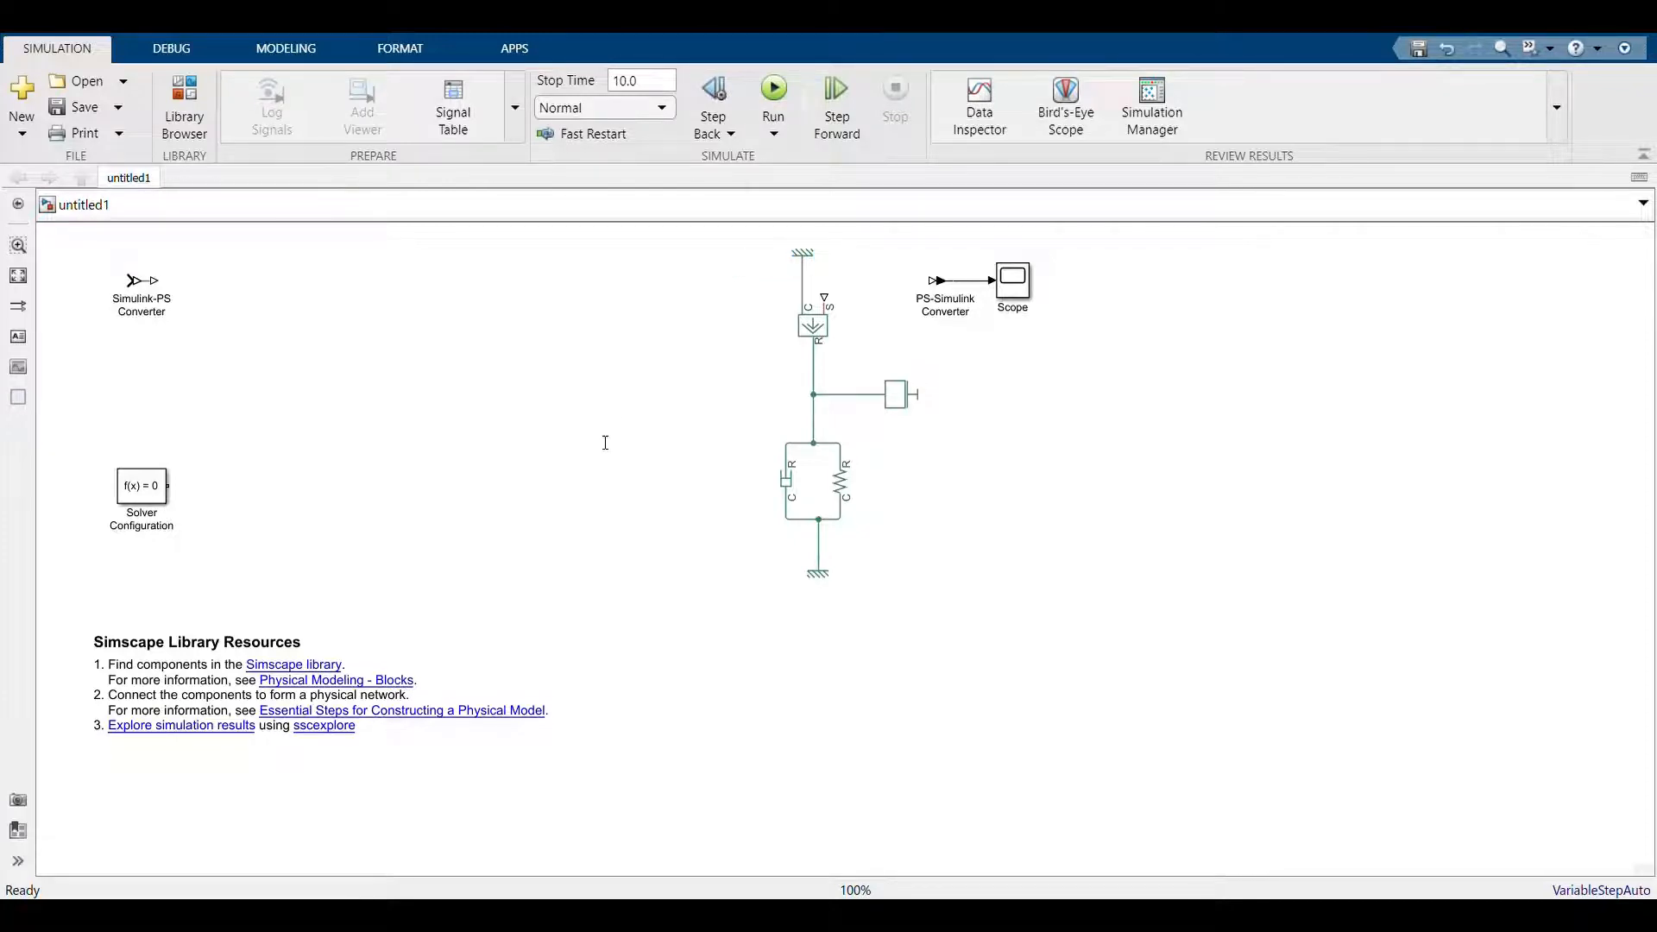
key("ctrl+v")
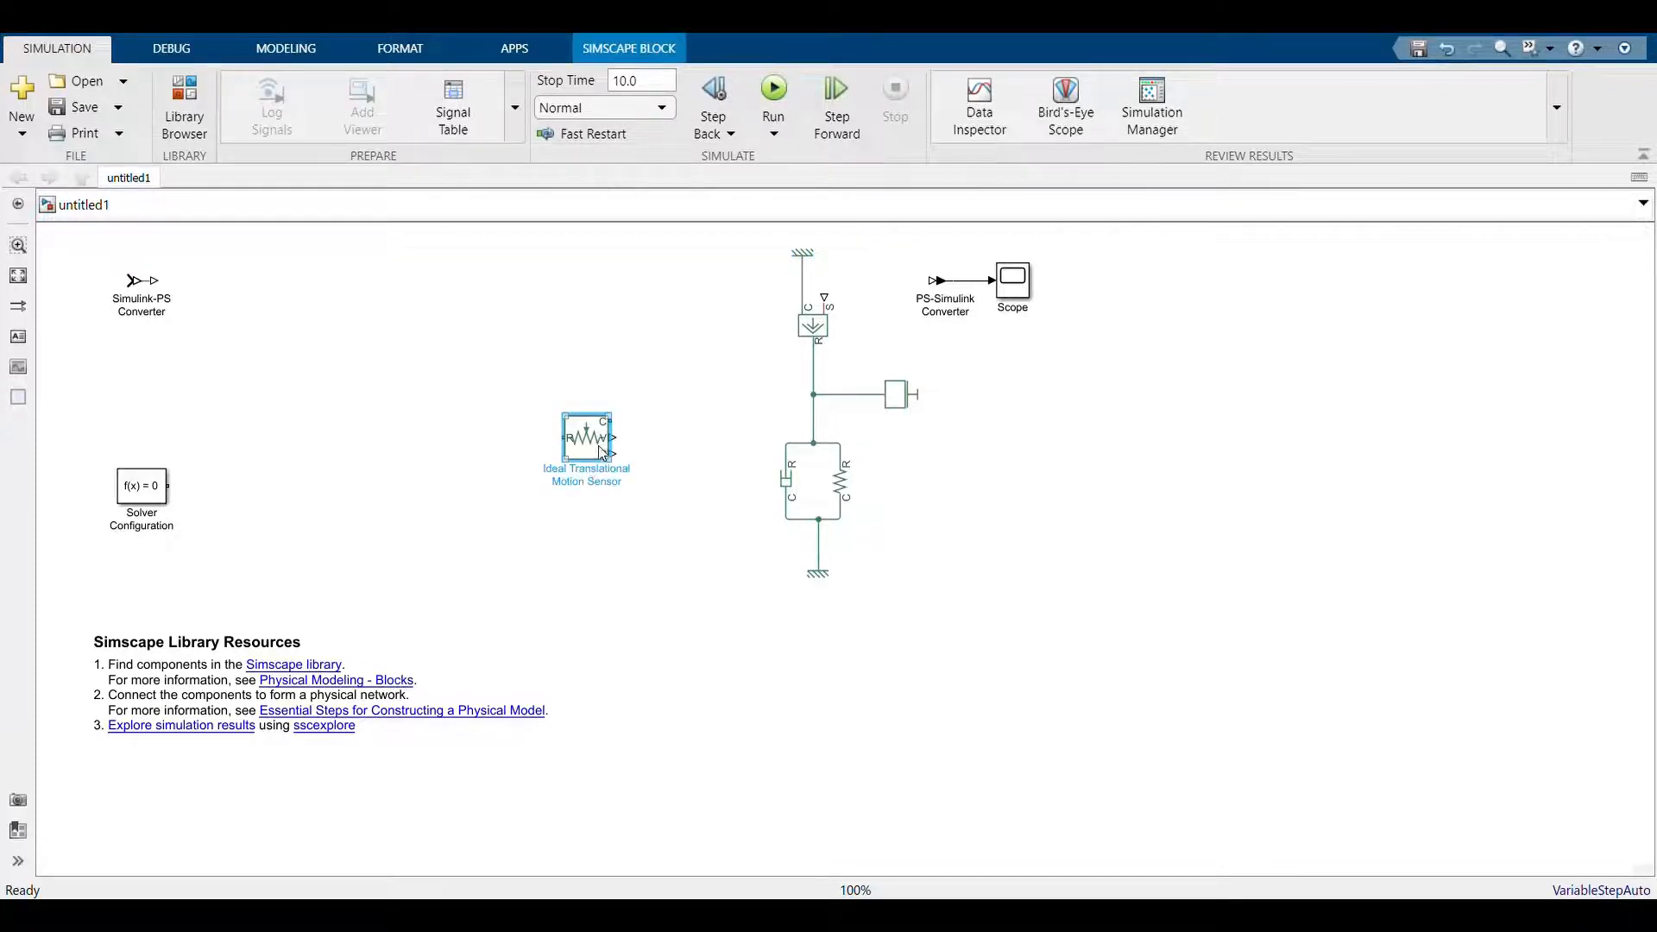
left_click_drag(585, 435, 574, 473)
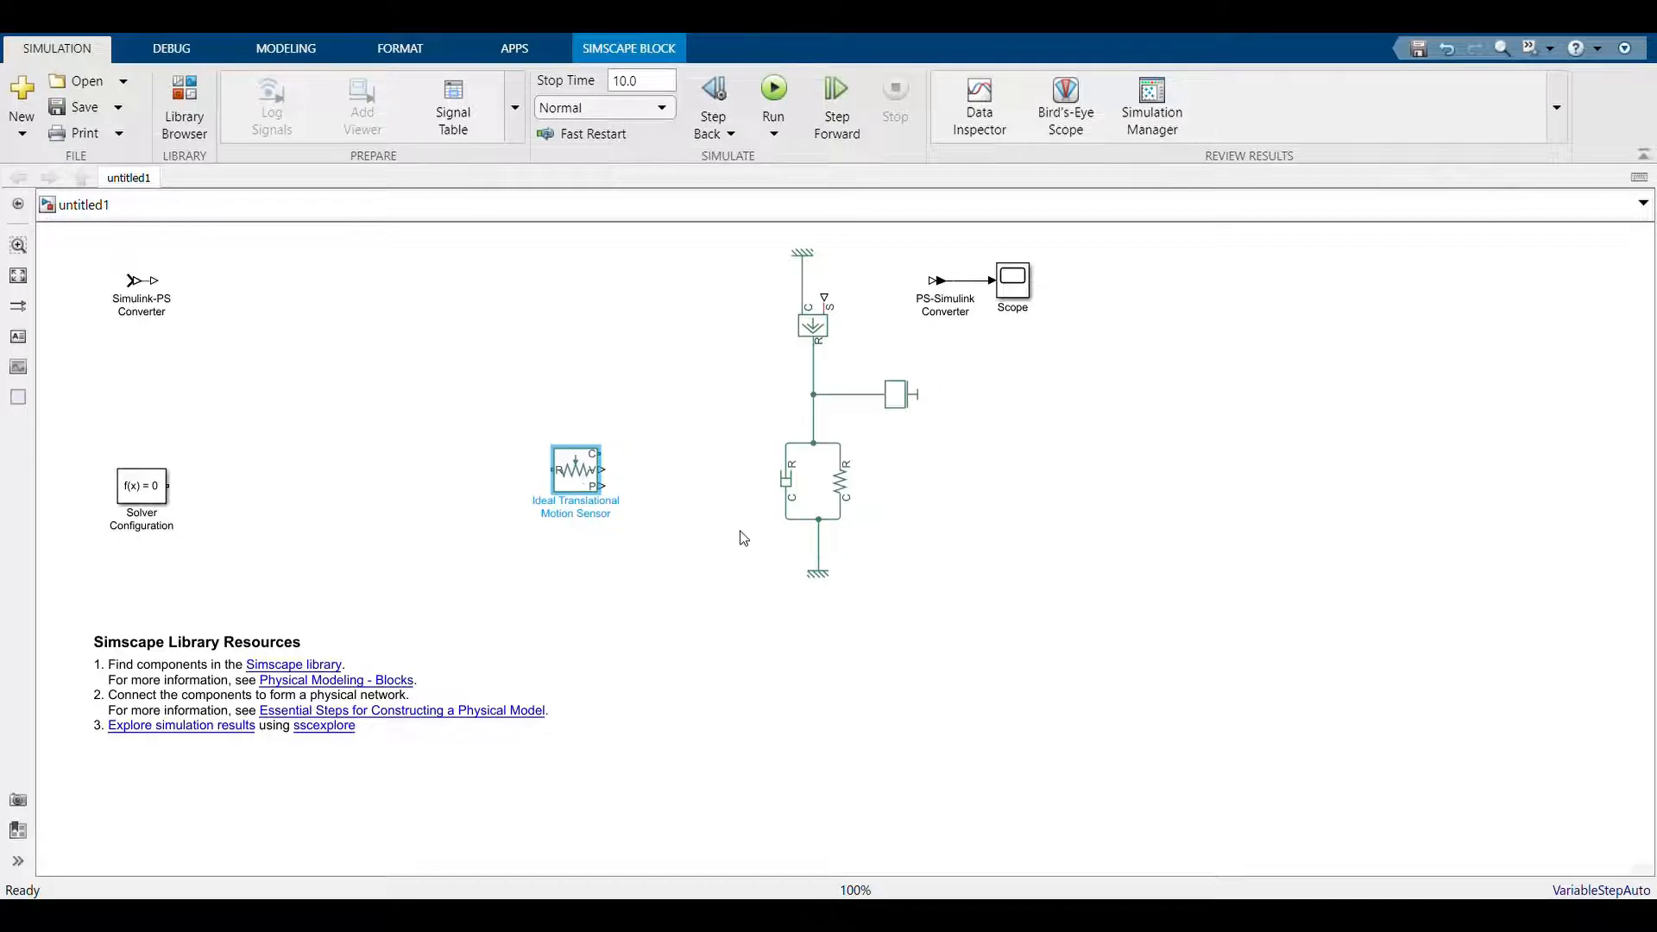
key("ctrl+r")
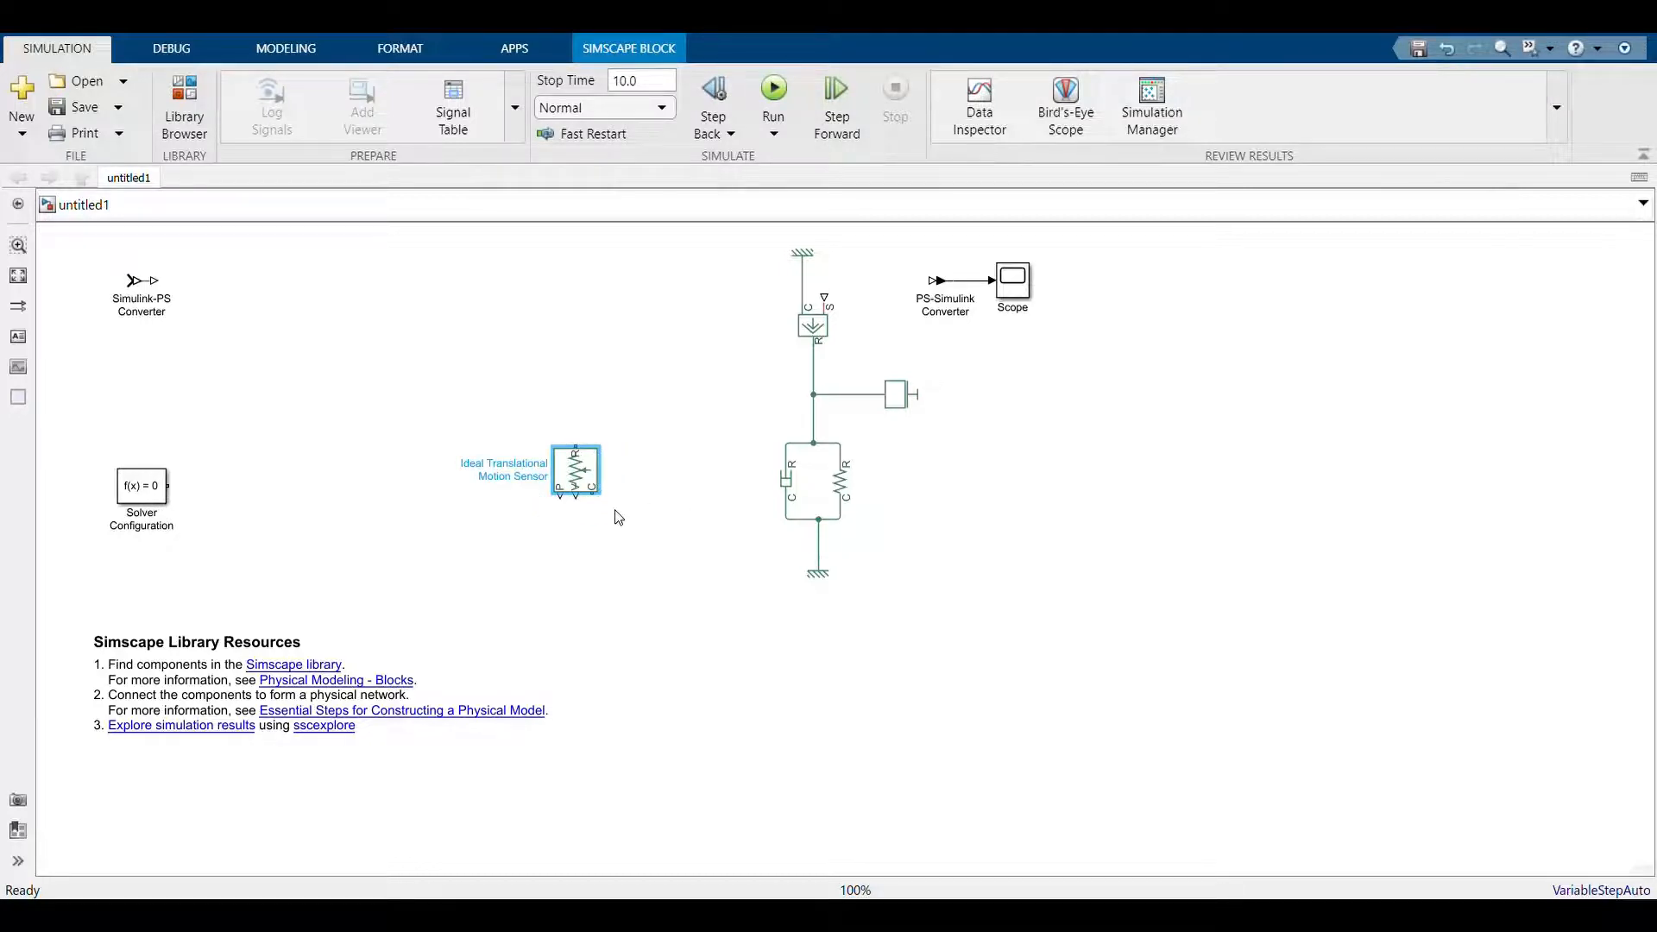
left_click_drag(593, 495, 830, 562)
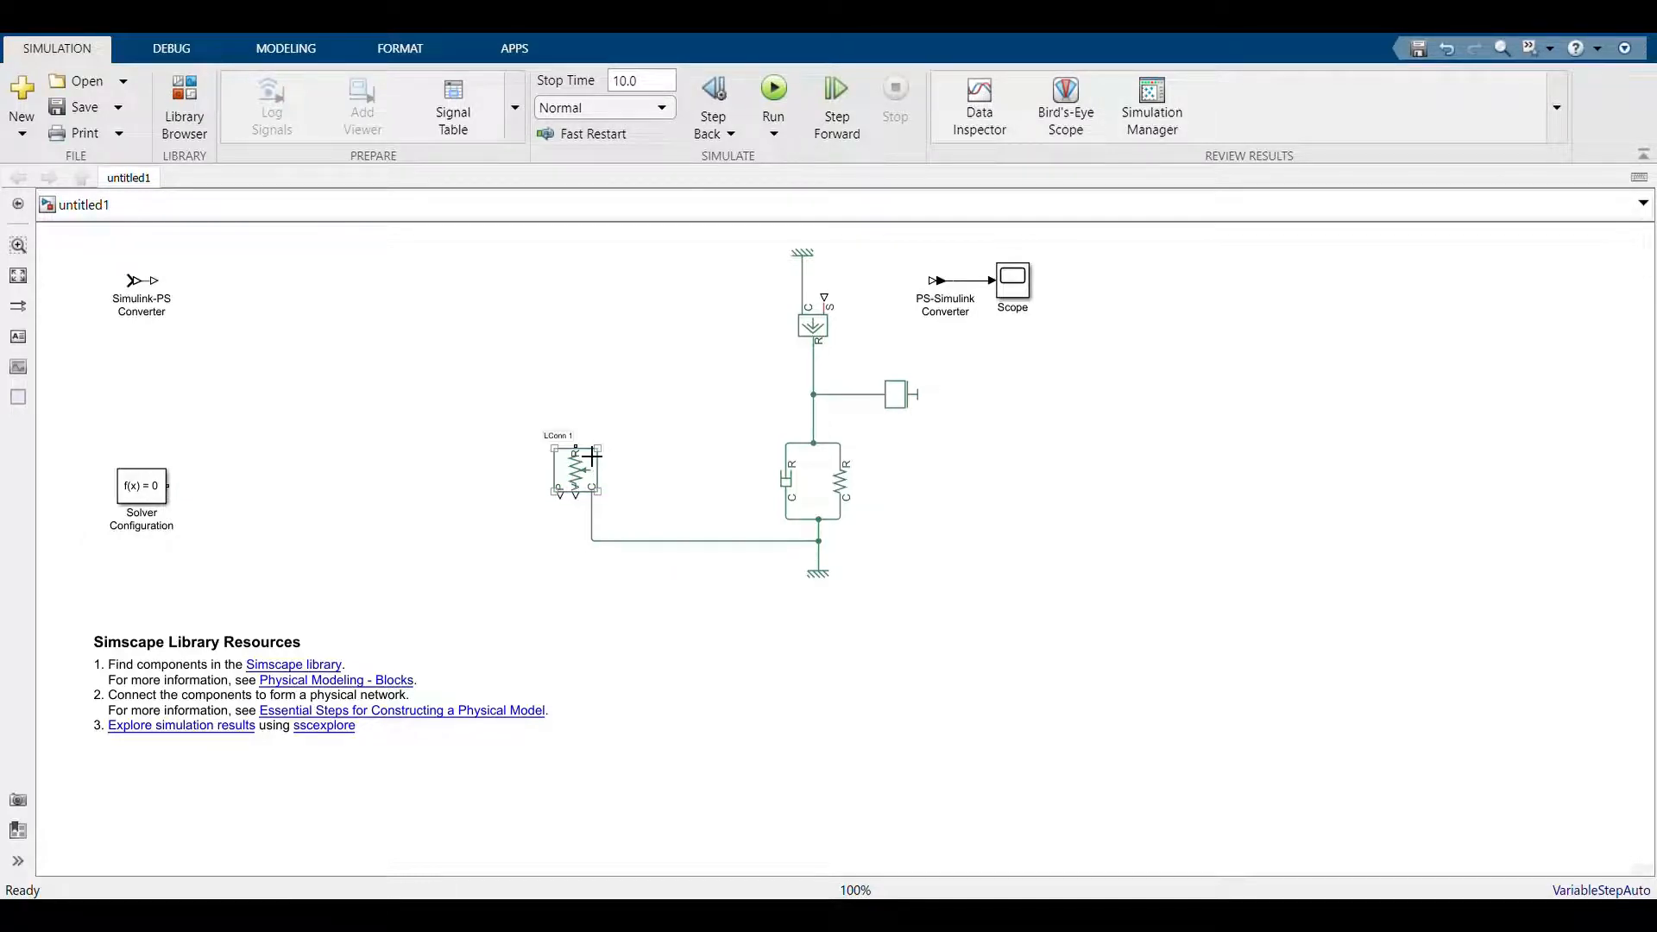
left_click_drag(592, 455, 831, 401)
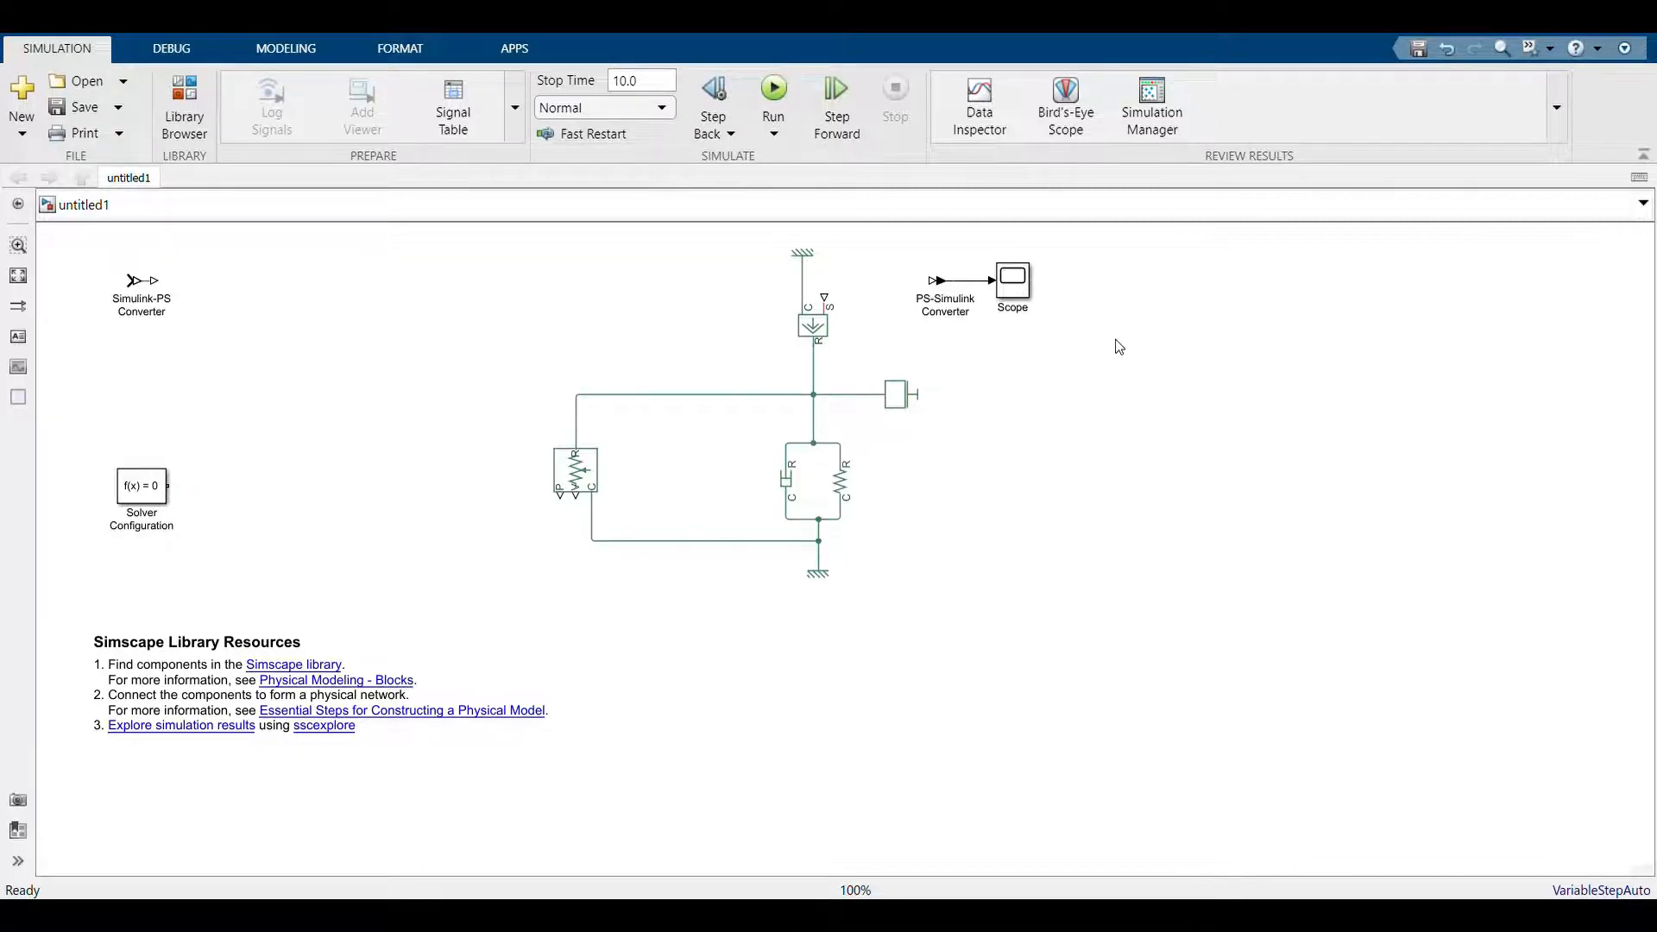
Delete the Scope and its leftover signal line, and place the PS-Simulink Converter left of the motion sensor with its output facing up
left_click(1006, 293)
key("Delete")
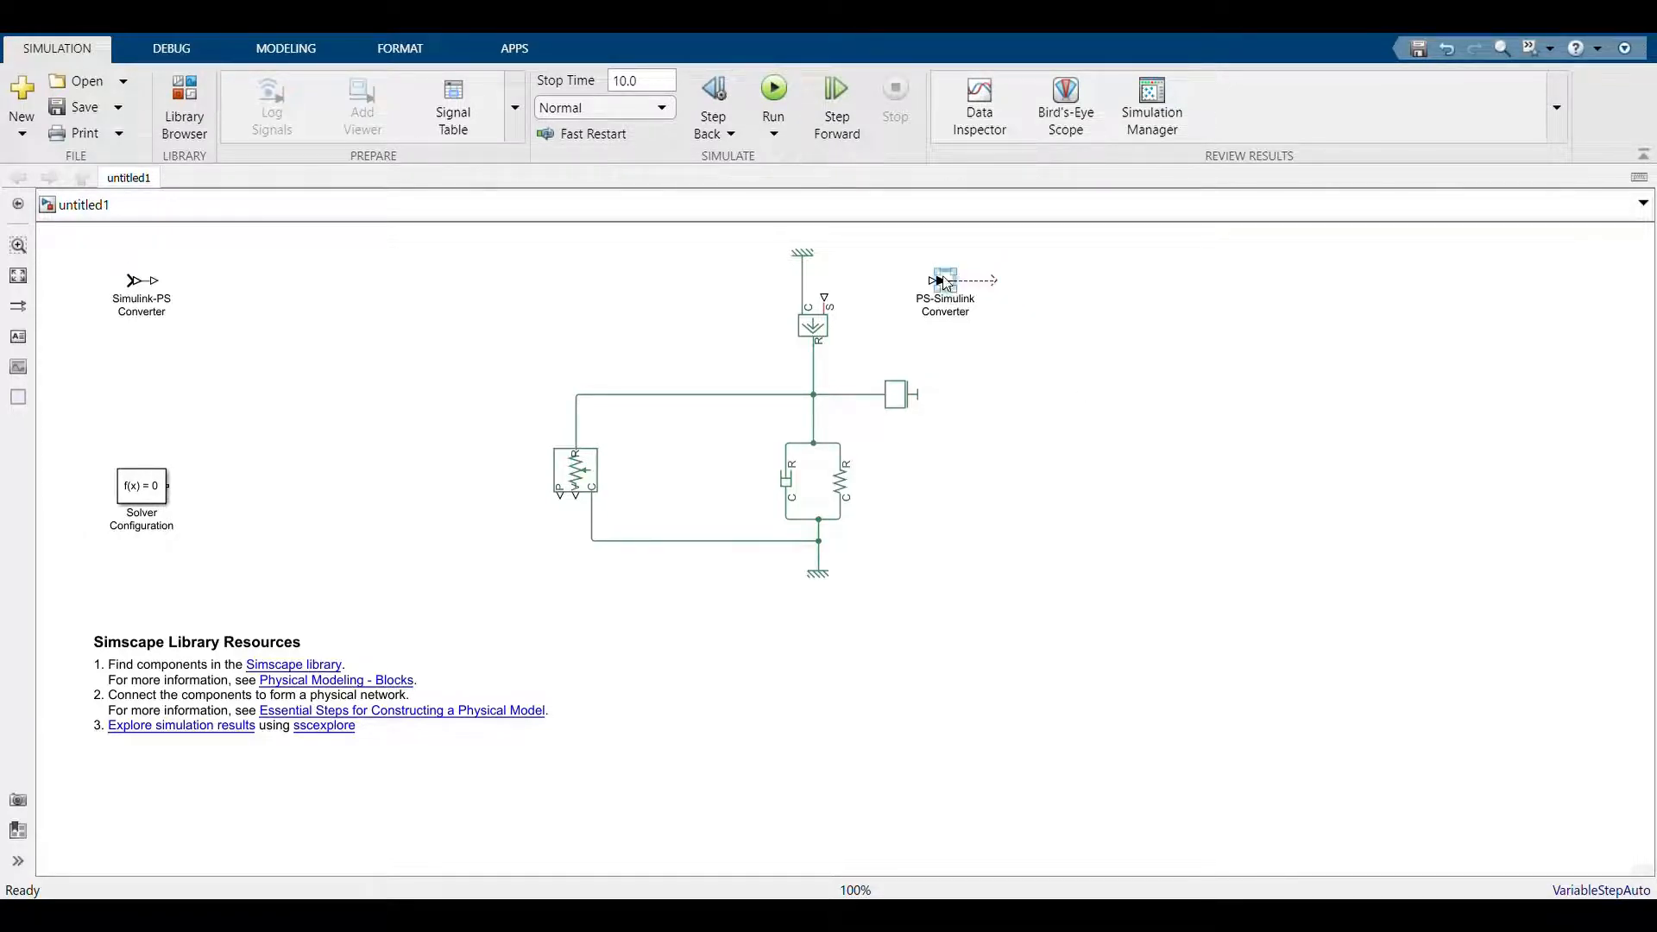
left_click_drag(947, 284, 433, 420)
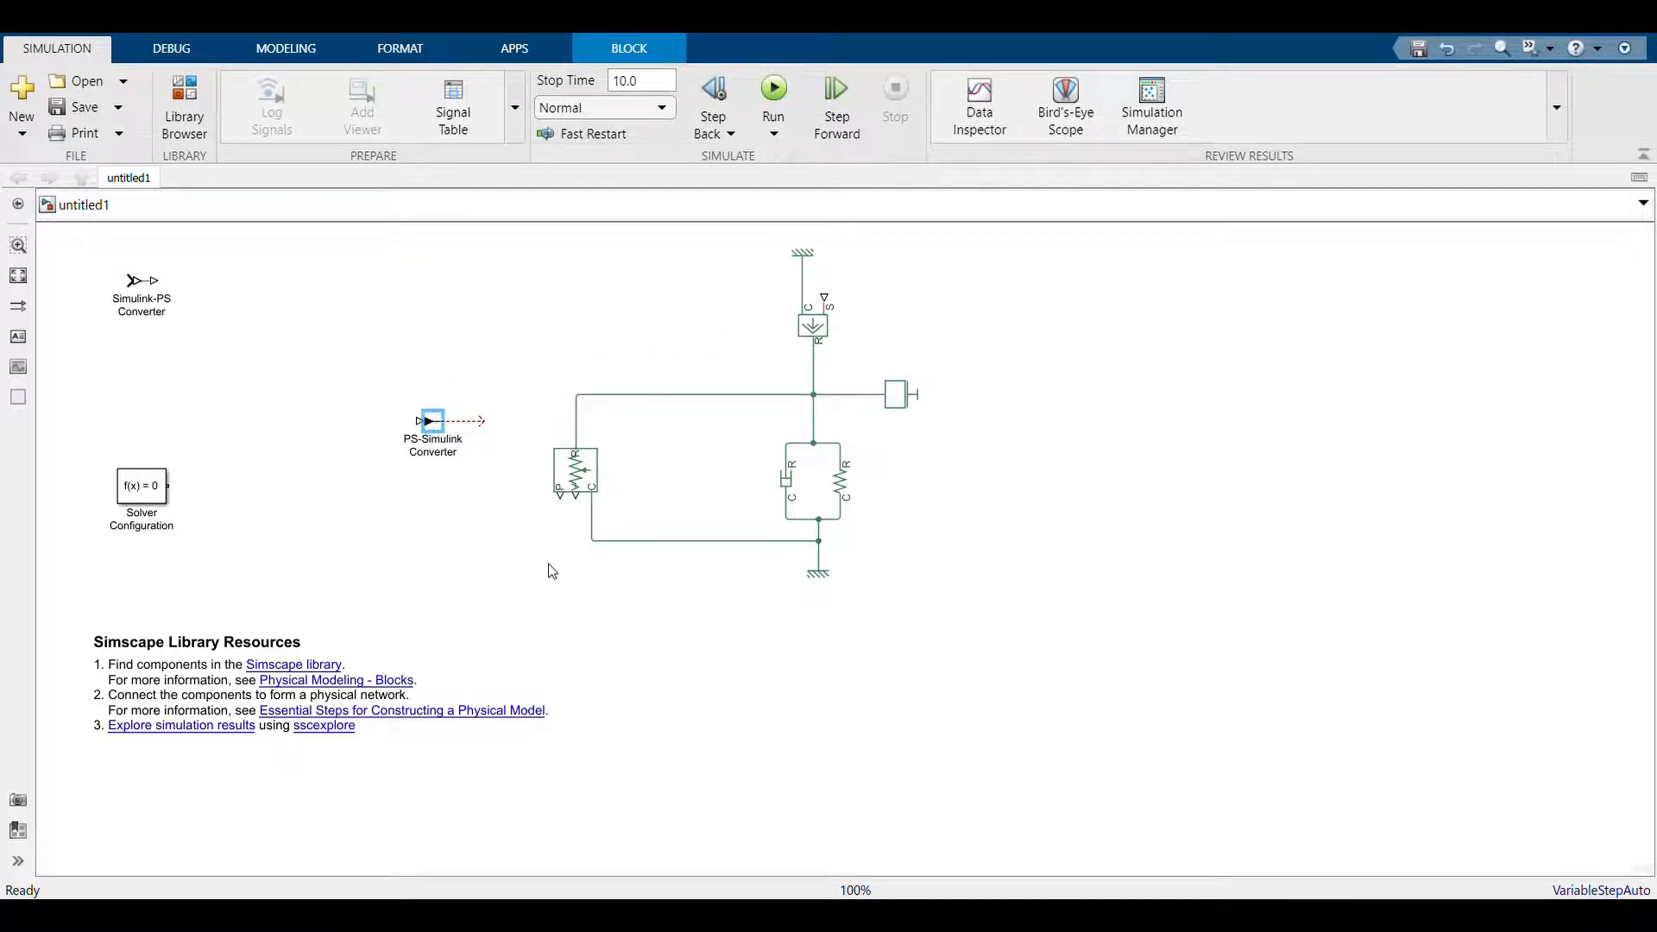
key("ctrl+r")
key("ctrl+r")
key("ctrl+r")
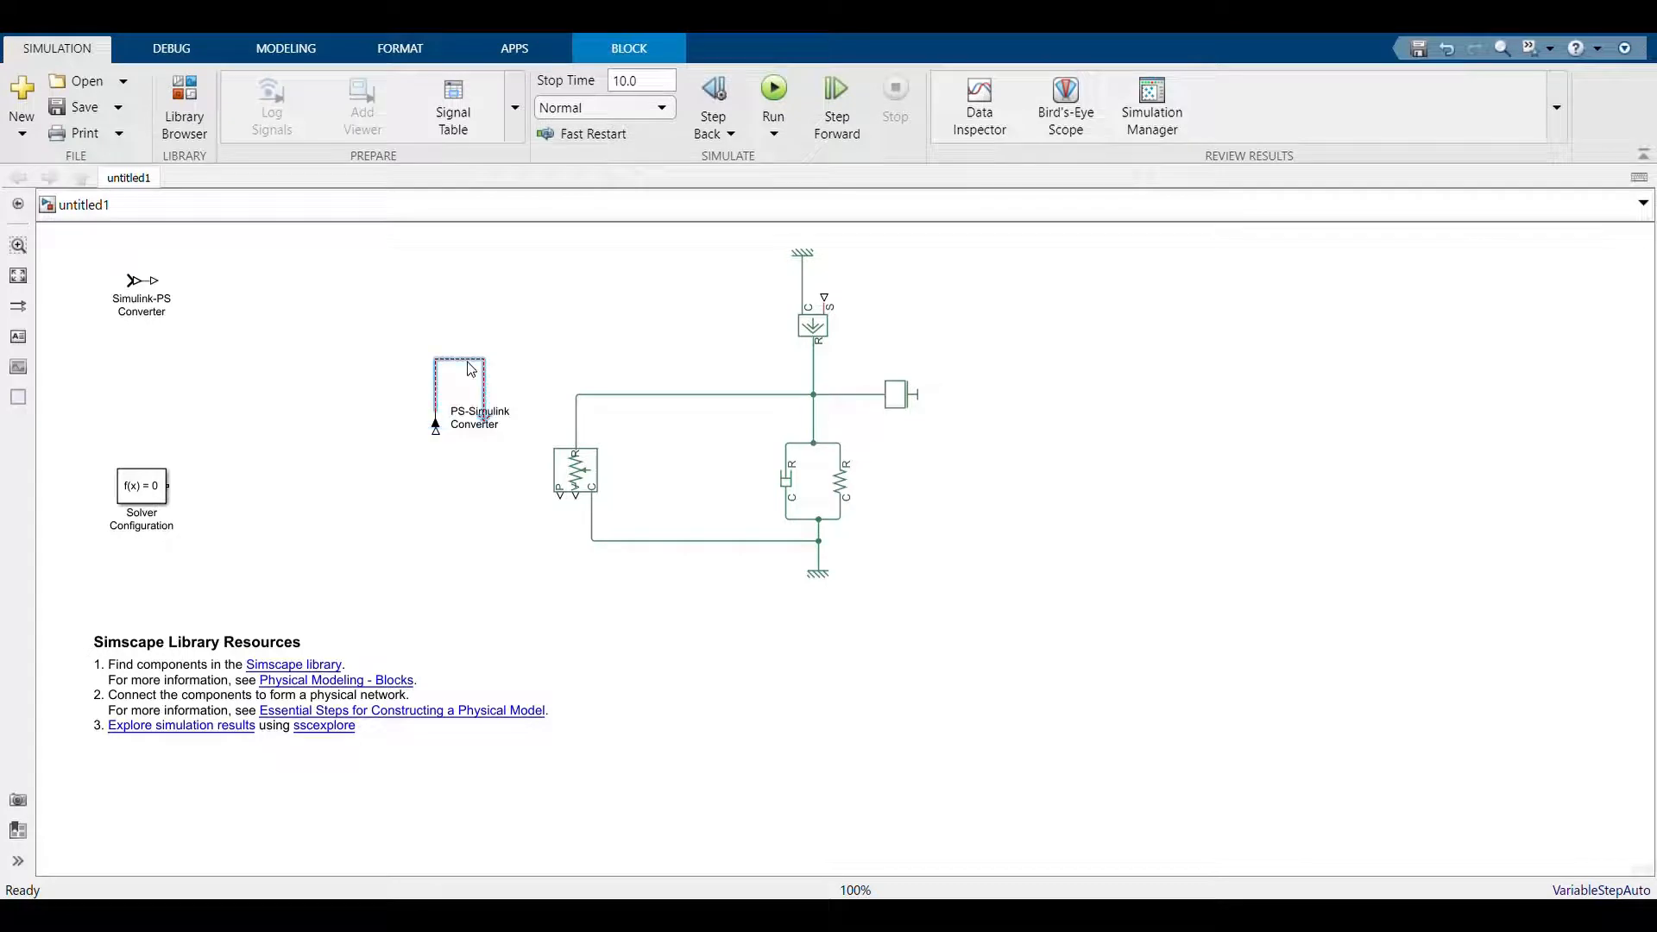
left_click(468, 367)
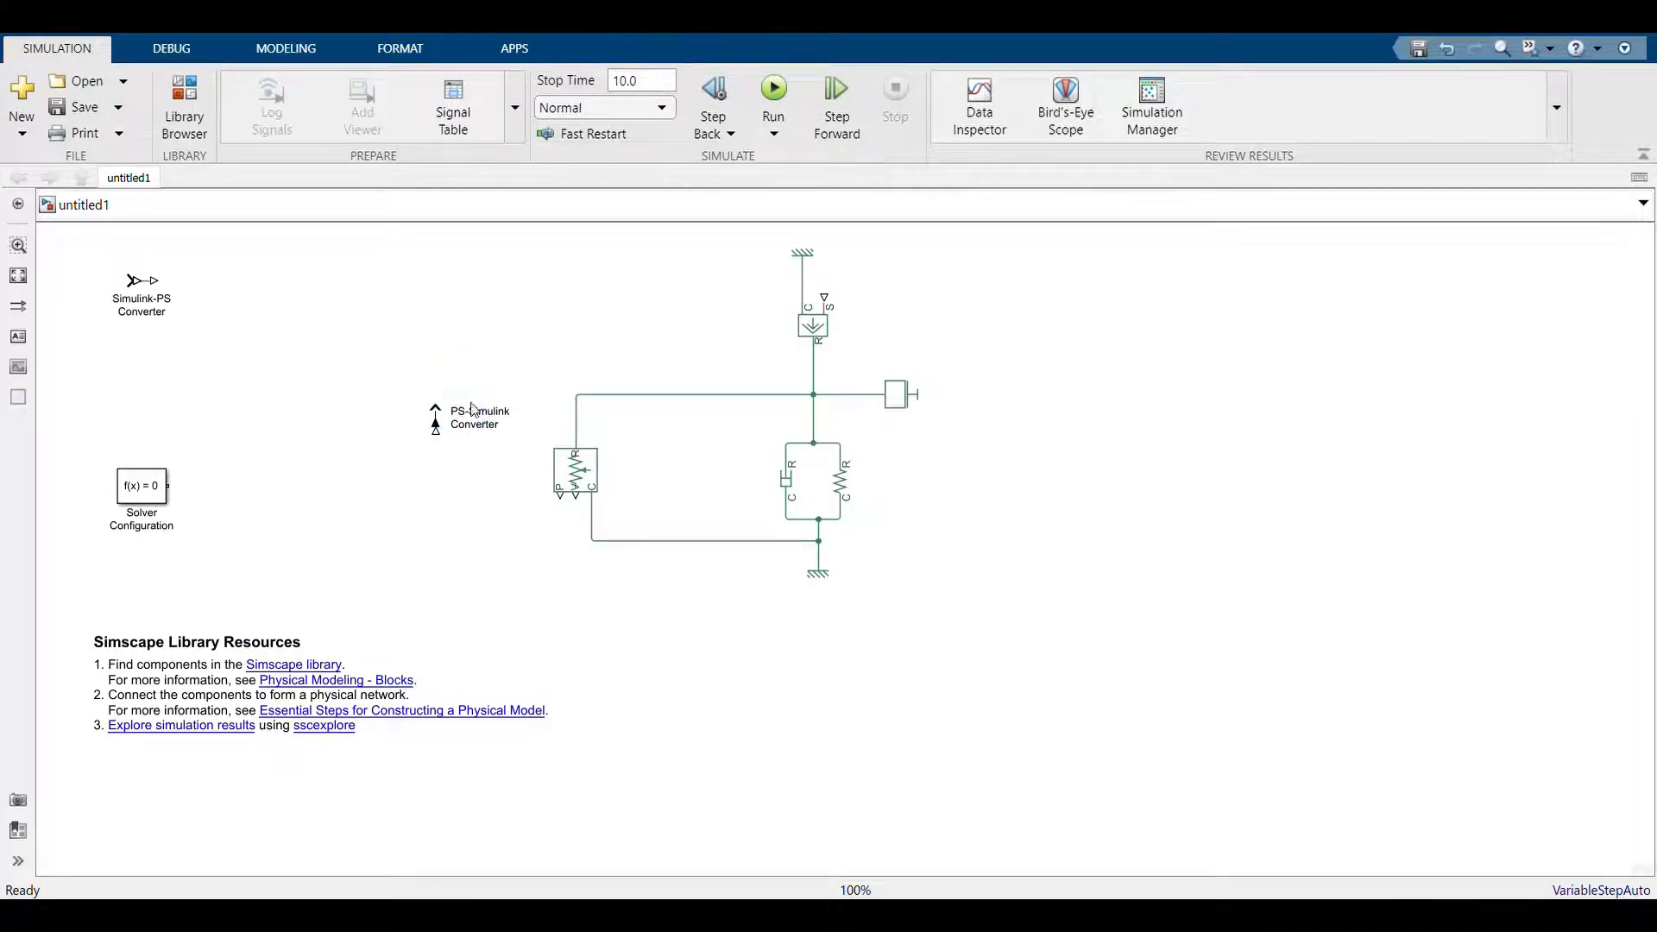
Connect the motion sensor's P port to the PS-Simulink Converter and attach the Solver Configuration block to that line
left_click_drag(561, 496, 440, 451)
mouse_move(150, 488)
left_mouse_down()
mouse_move(327, 569)
mouse_move(450, 567)
mouse_move(500, 537)
left_mouse_up()
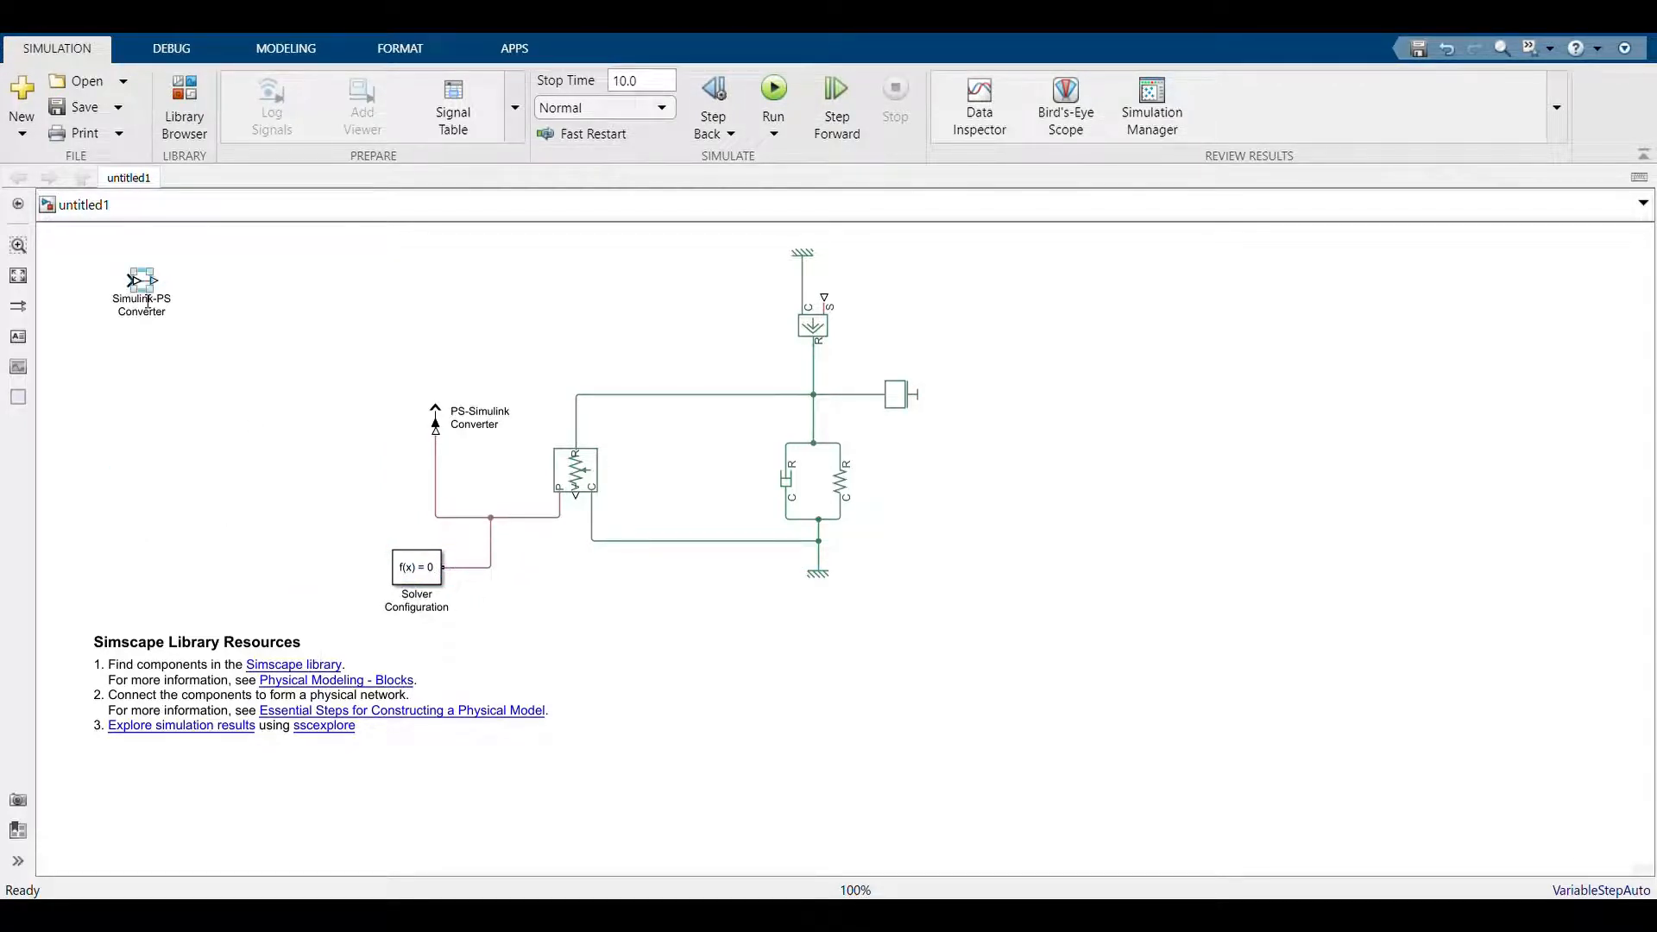
Move the Simulink-PS Converter's name label to the right side of its block
left_click_drag(148, 301, 271, 302)
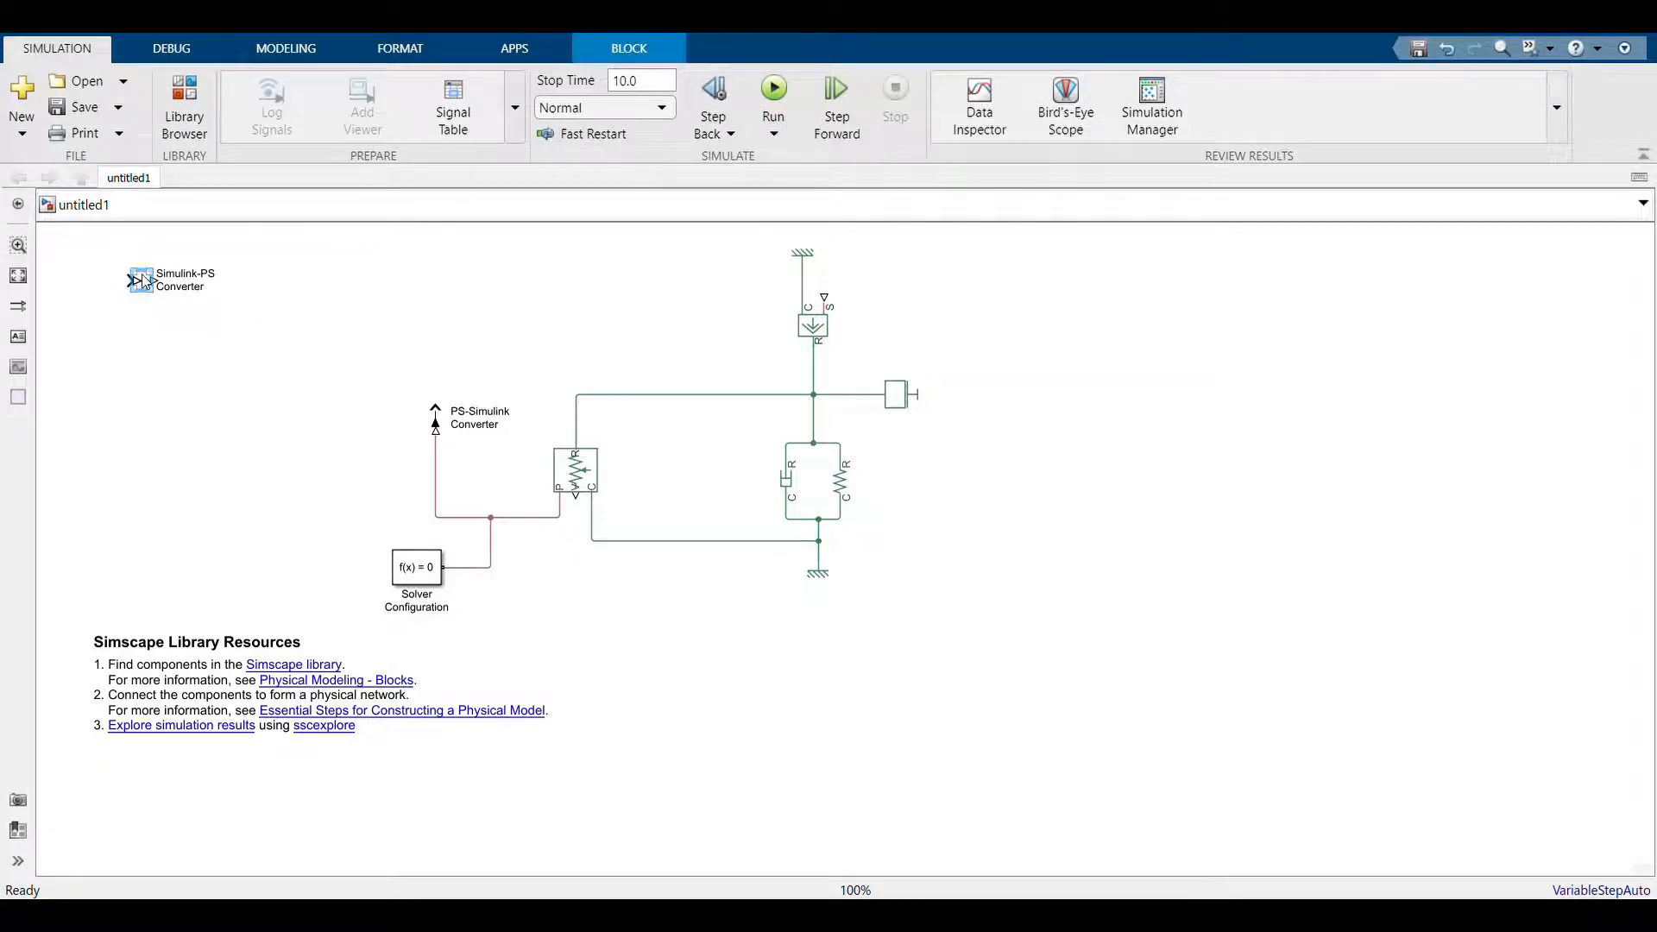
Connect the Simulink-PS Converter's output to the force source's S port and place a Pulse Generator to the left of the converter
left_click_drag(143, 281, 834, 304)
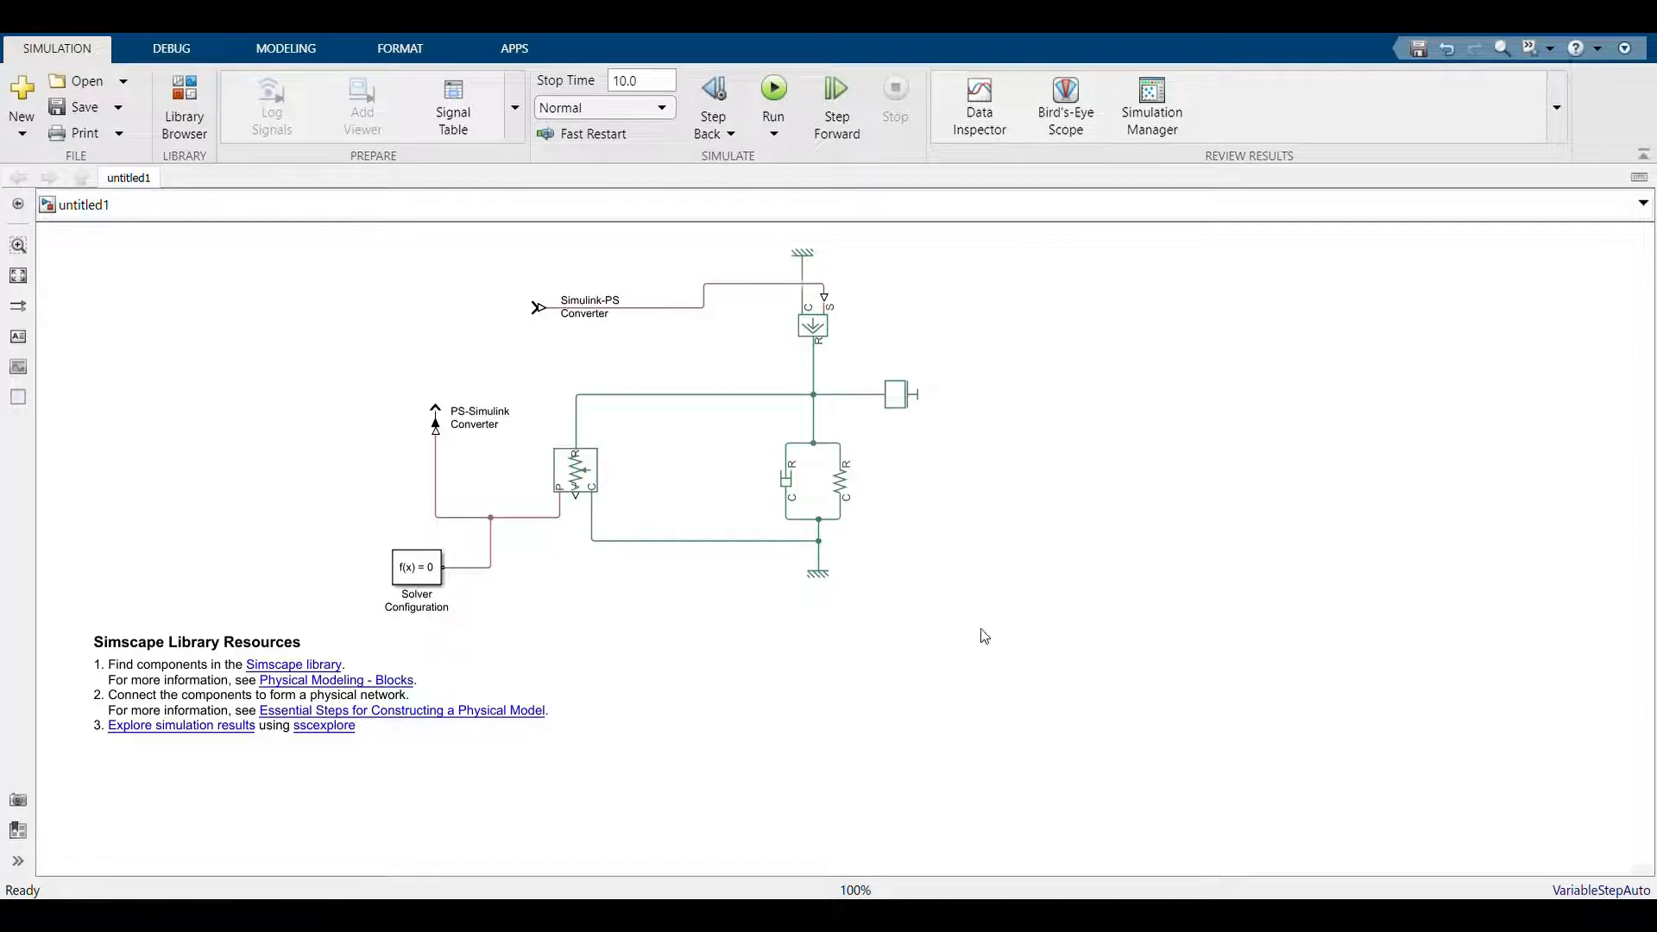
key("ctrl+v")
left_click_drag(932, 632, 320, 326)
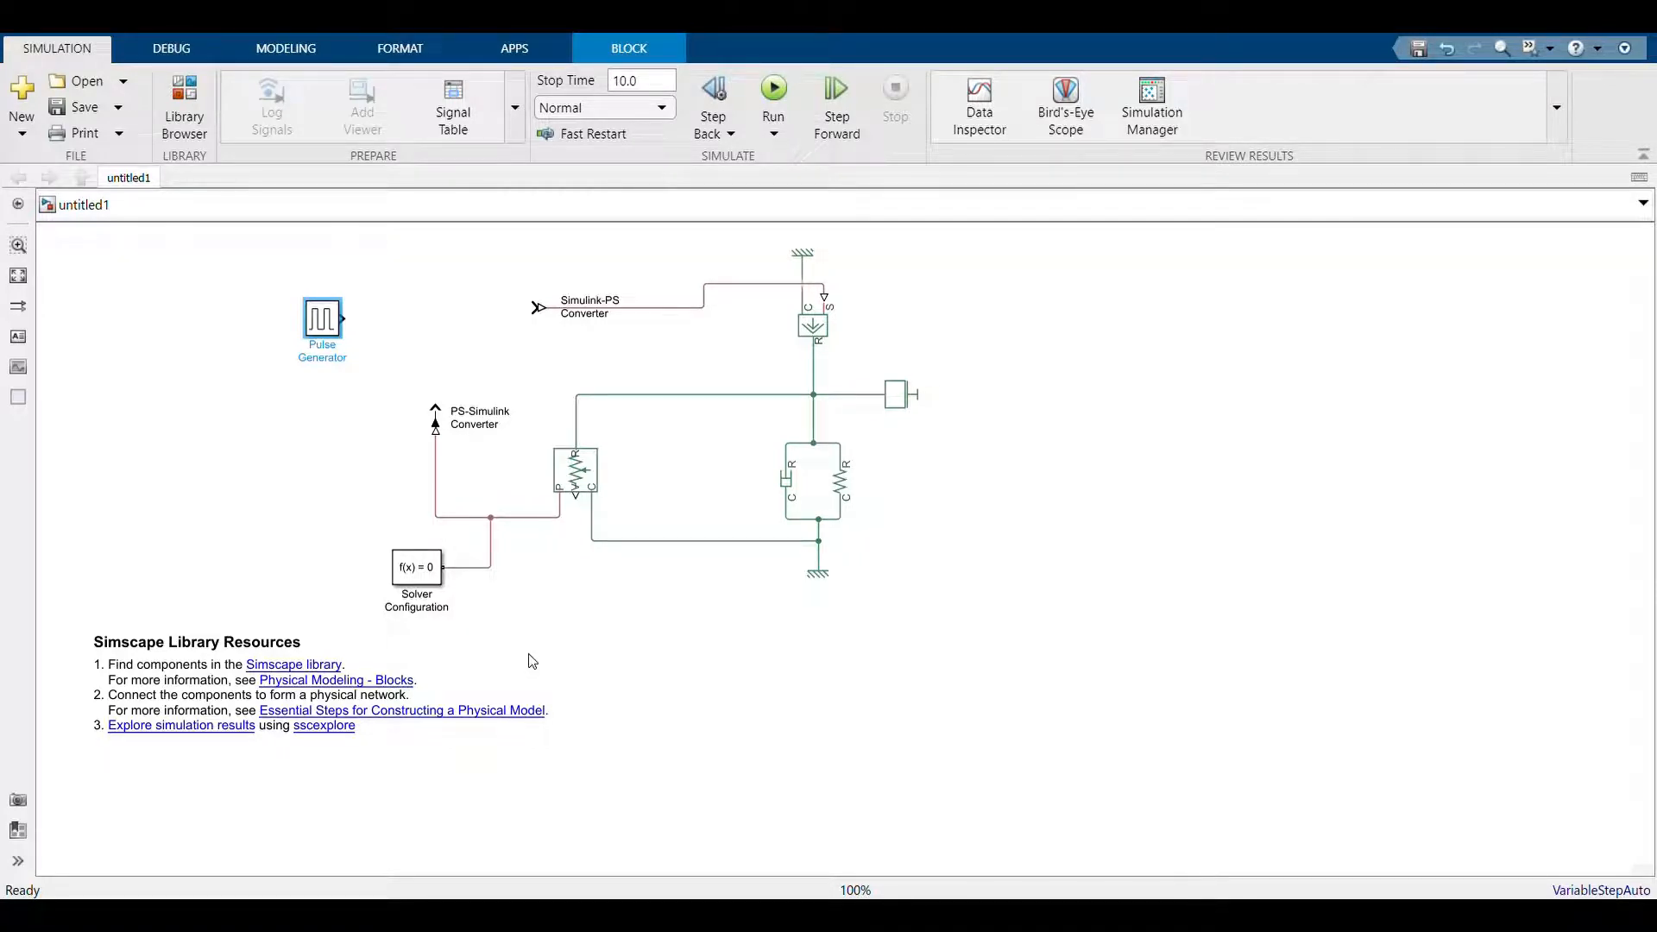
left_click(1083, 722)
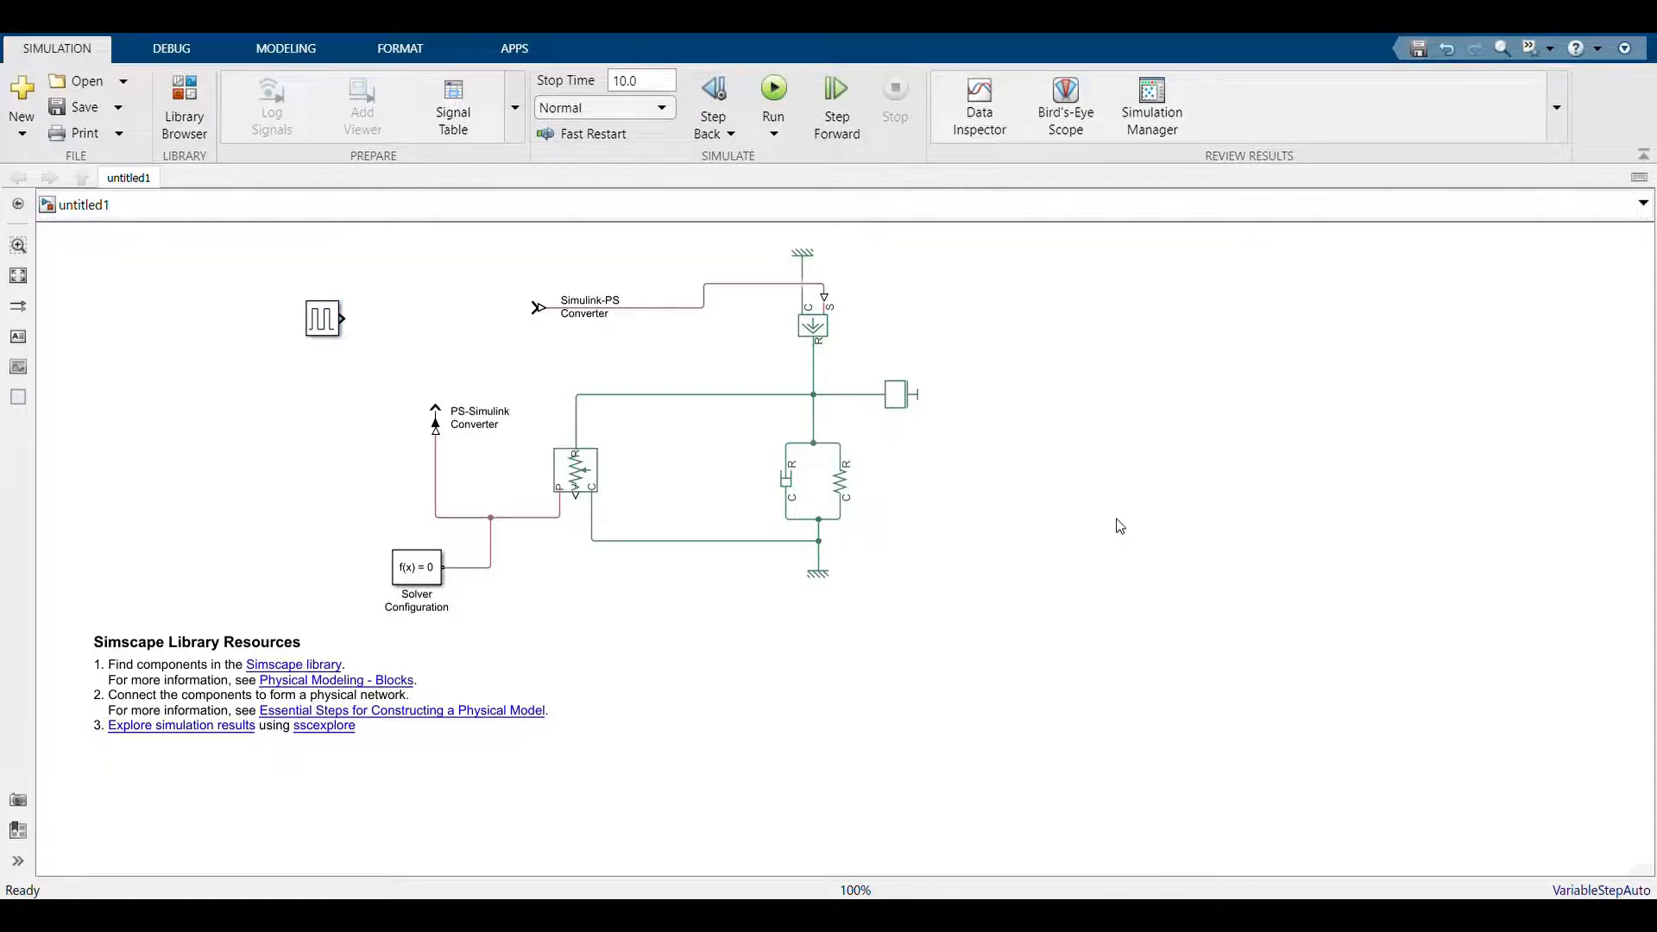
Place a PID Controller before the Simulink-PS Converter and a plus-minus Sum block between the Pulse Generator and the PID Controller
key("ctrl+v")
left_click_drag(1070, 715, 489, 324)
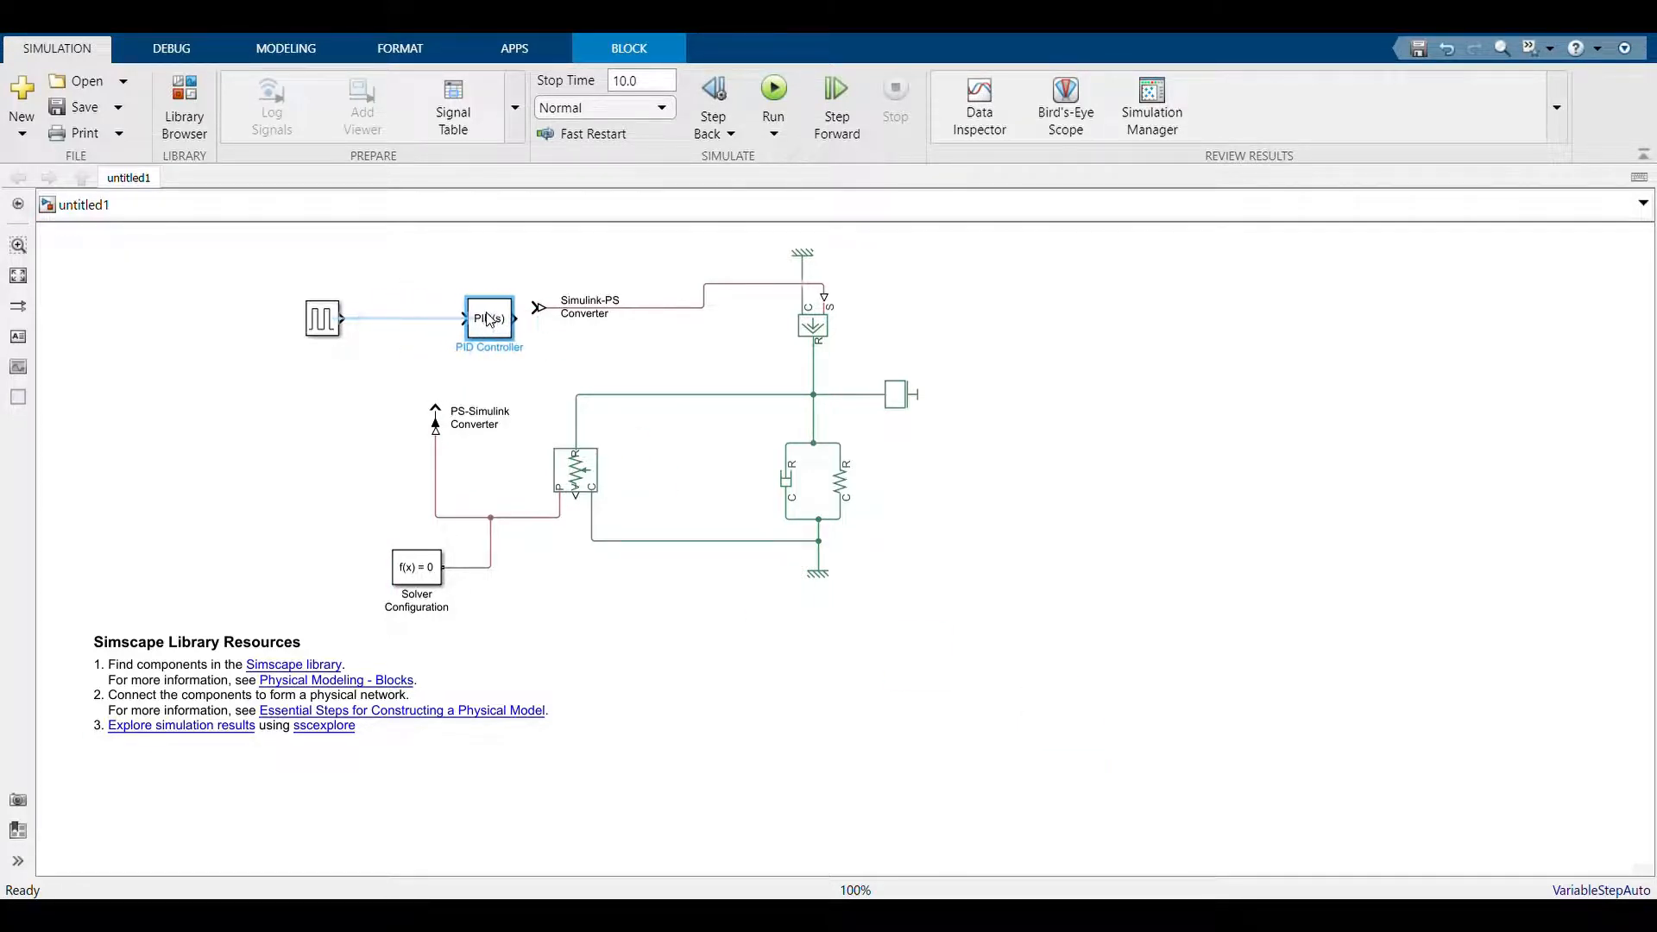
left_click(1092, 455)
key("Return")
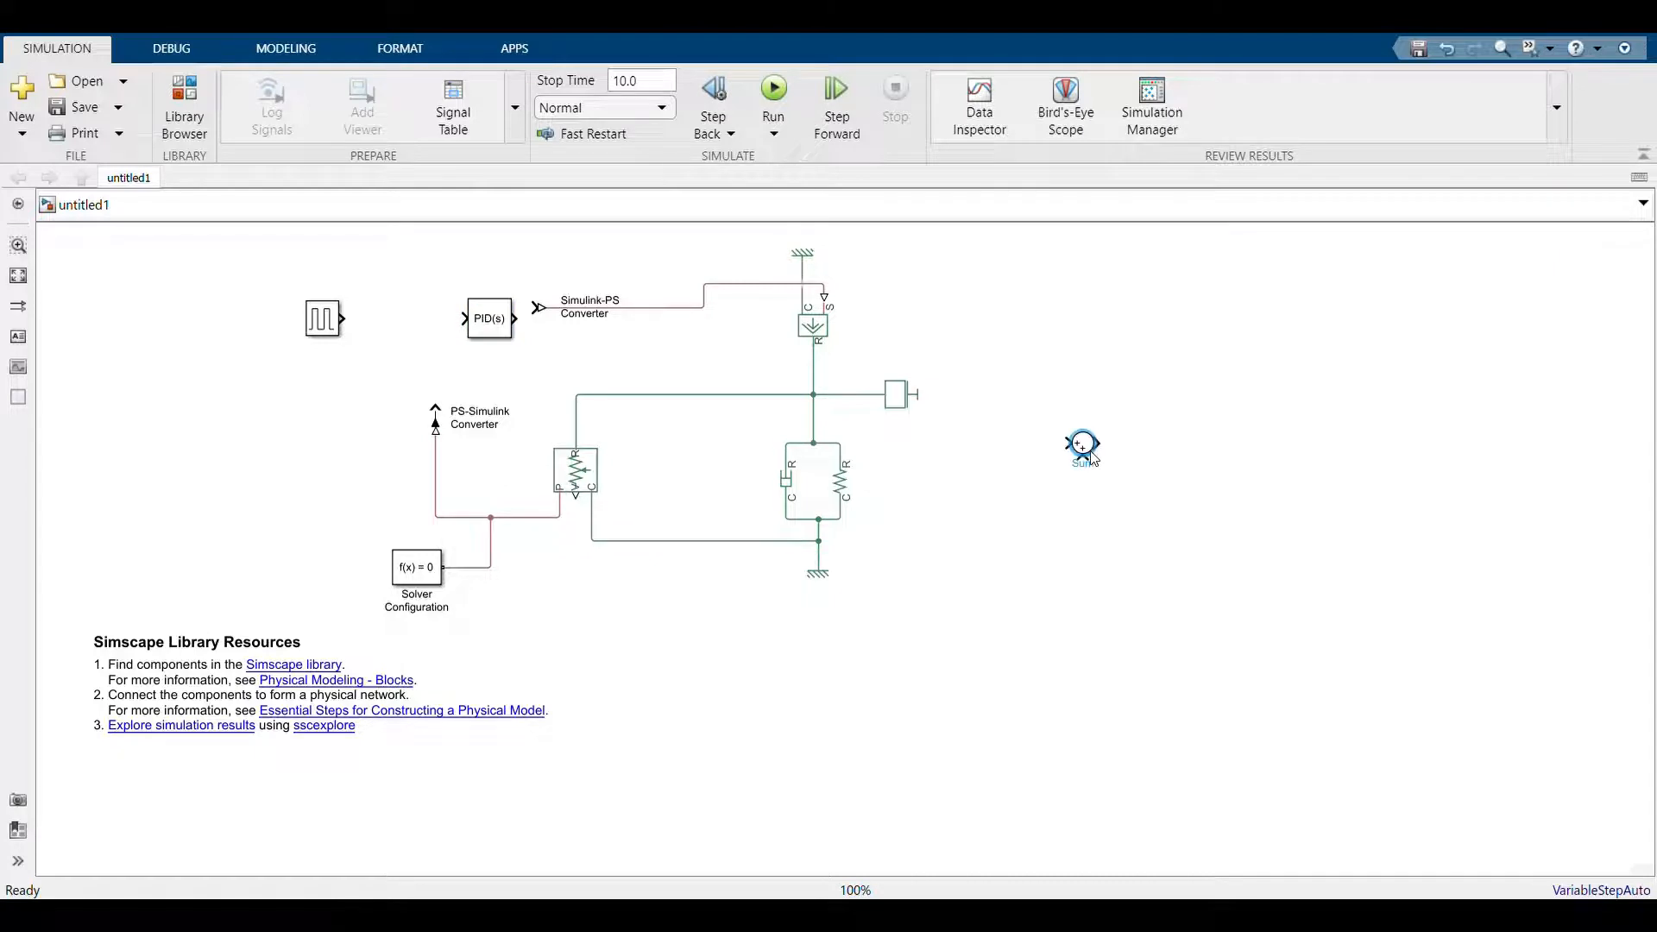
left_click_drag(1083, 438, 402, 320)
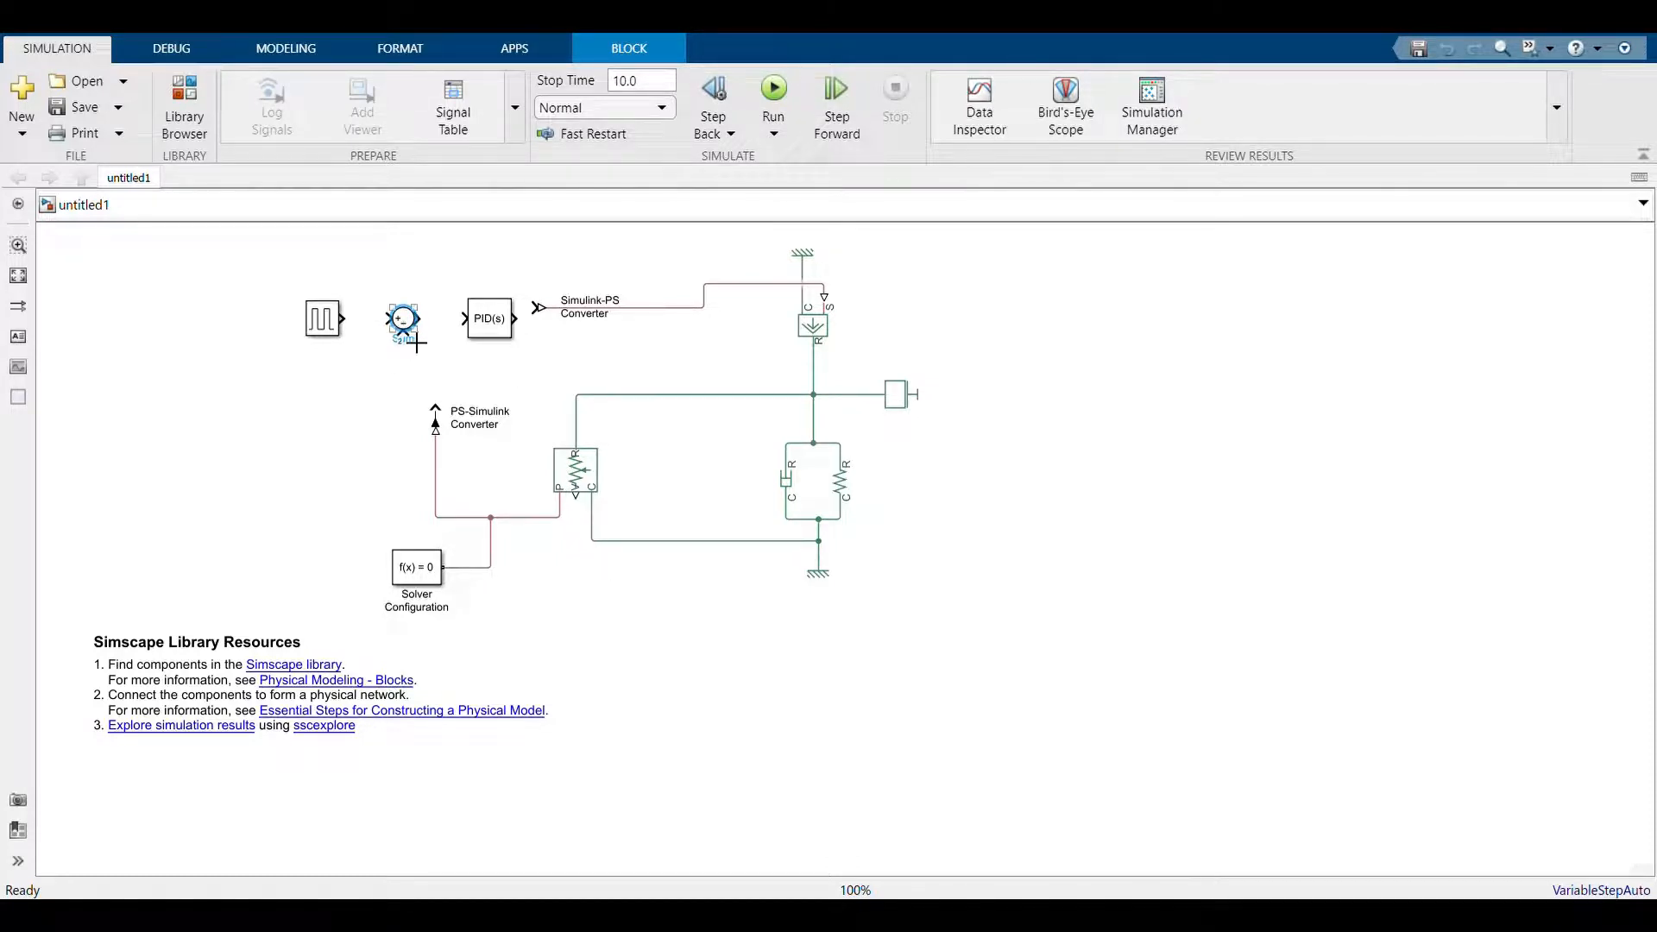
Wire the Pulse Generator through the Sum block to the PID Controller, and feed the PS-Simulink Converter's output into the Sum's minus input
left_click_drag(433, 331, 347, 321)
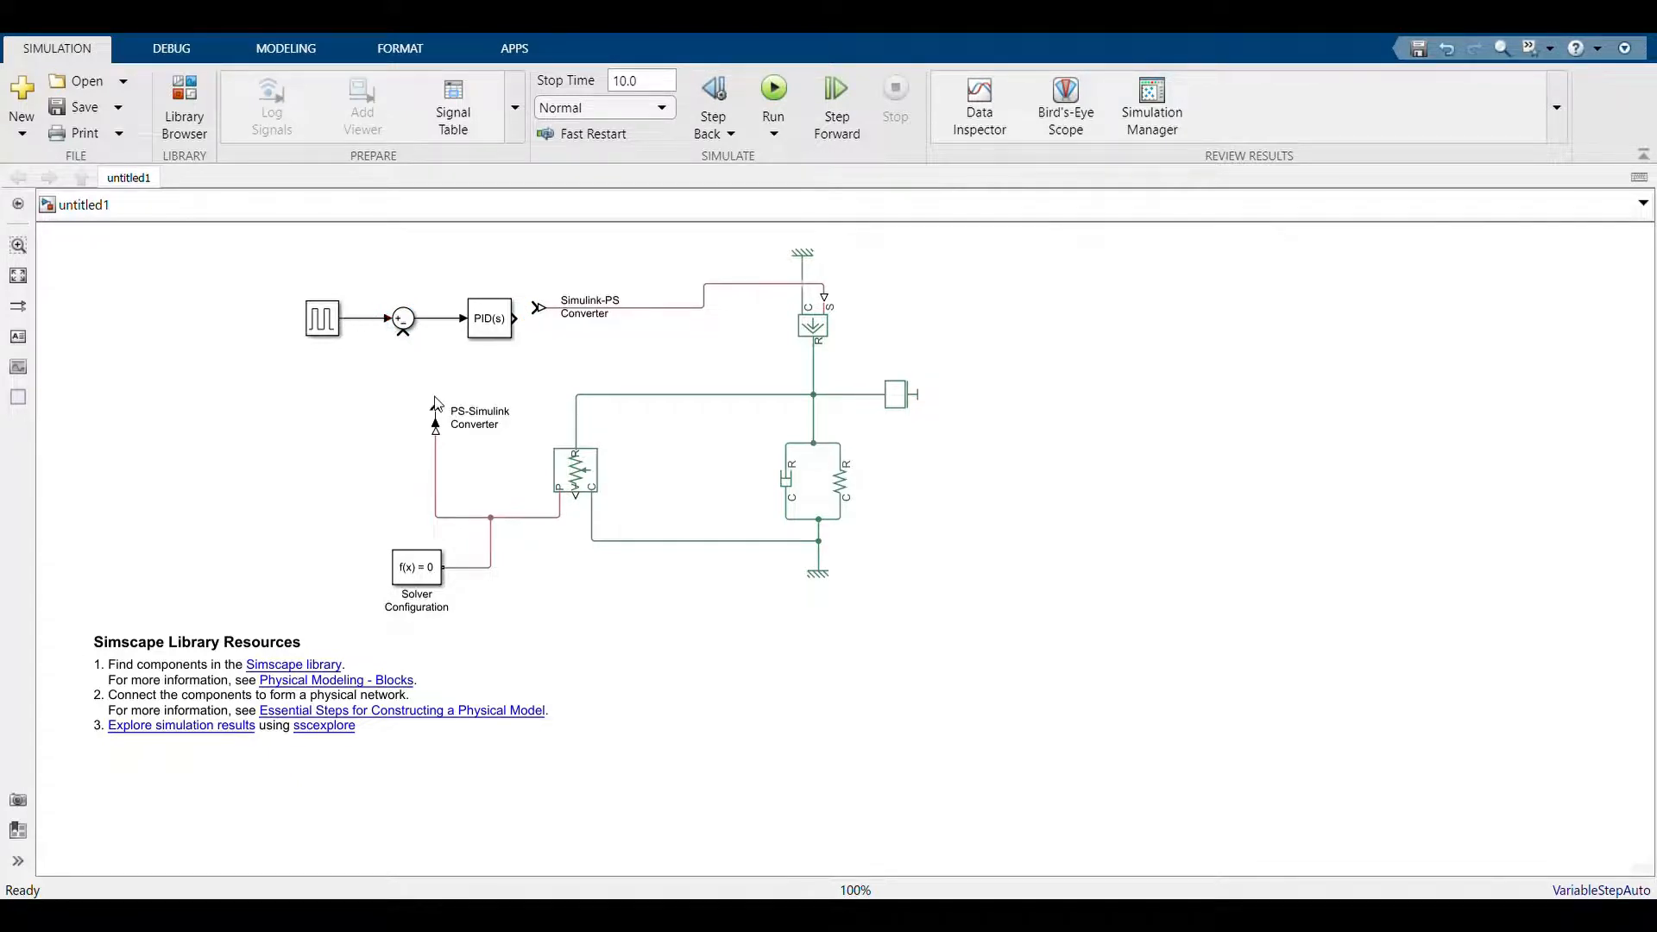
mouse_move(436, 408)
left_mouse_down()
mouse_move(404, 341)
mouse_move(414, 350)
left_mouse_up()
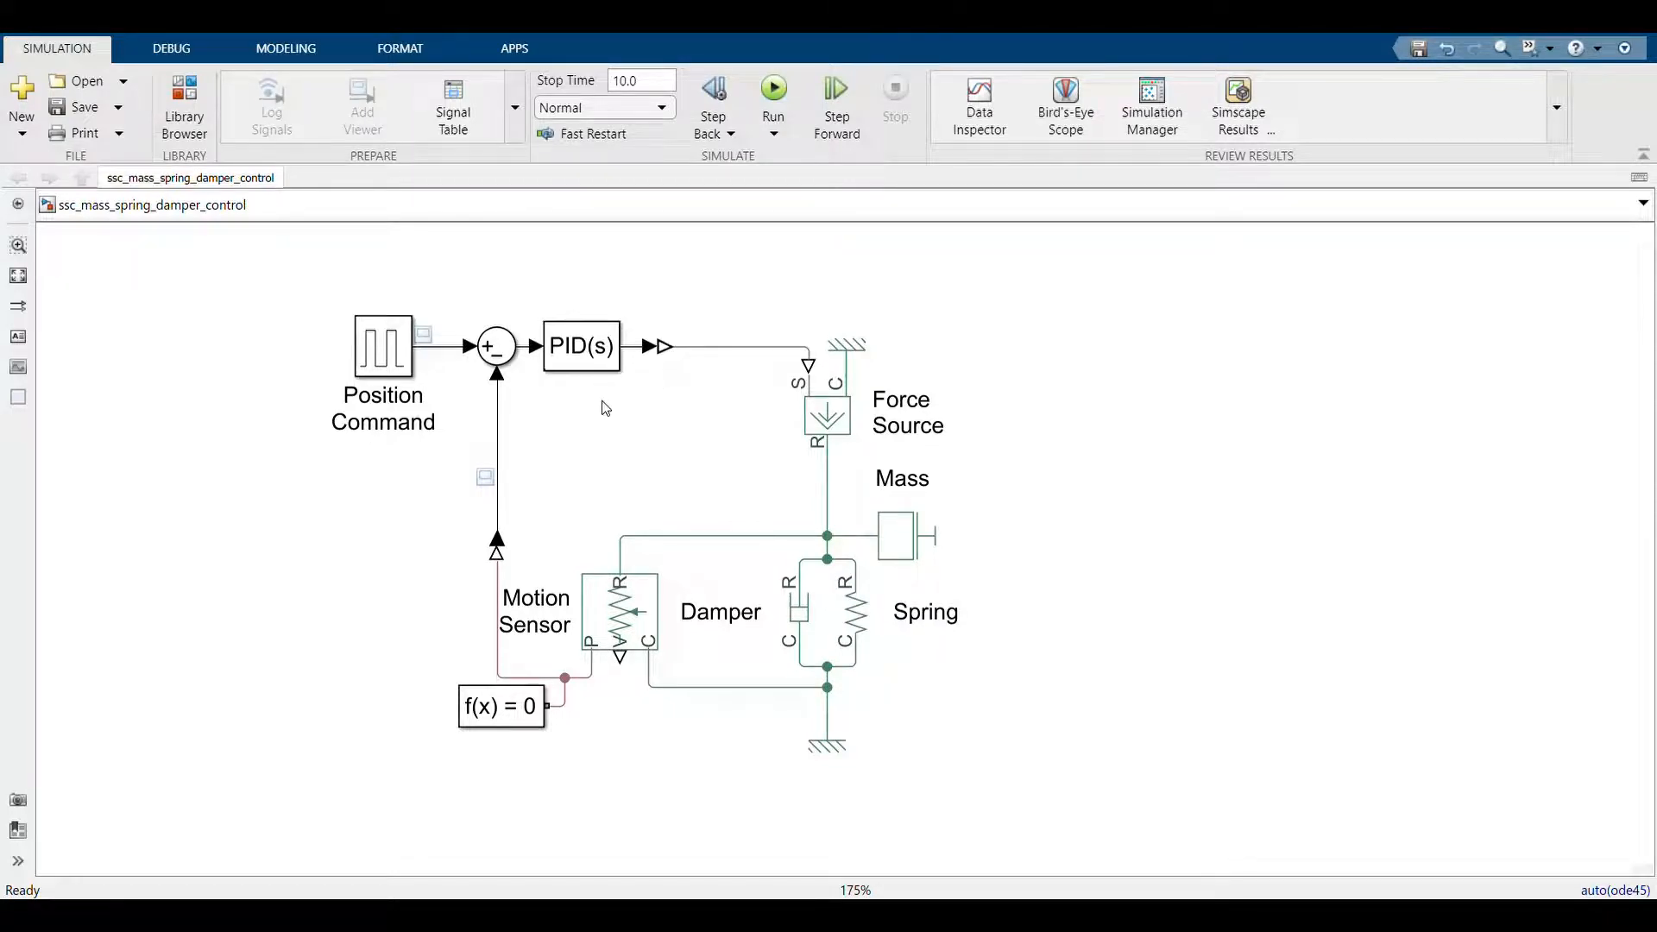
Run the ssc_mass_spring_damper_control model and view the logged Simscape results for the Spring, Motion Sensor and Mass
left_click(788, 91)
left_click(1260, 132)
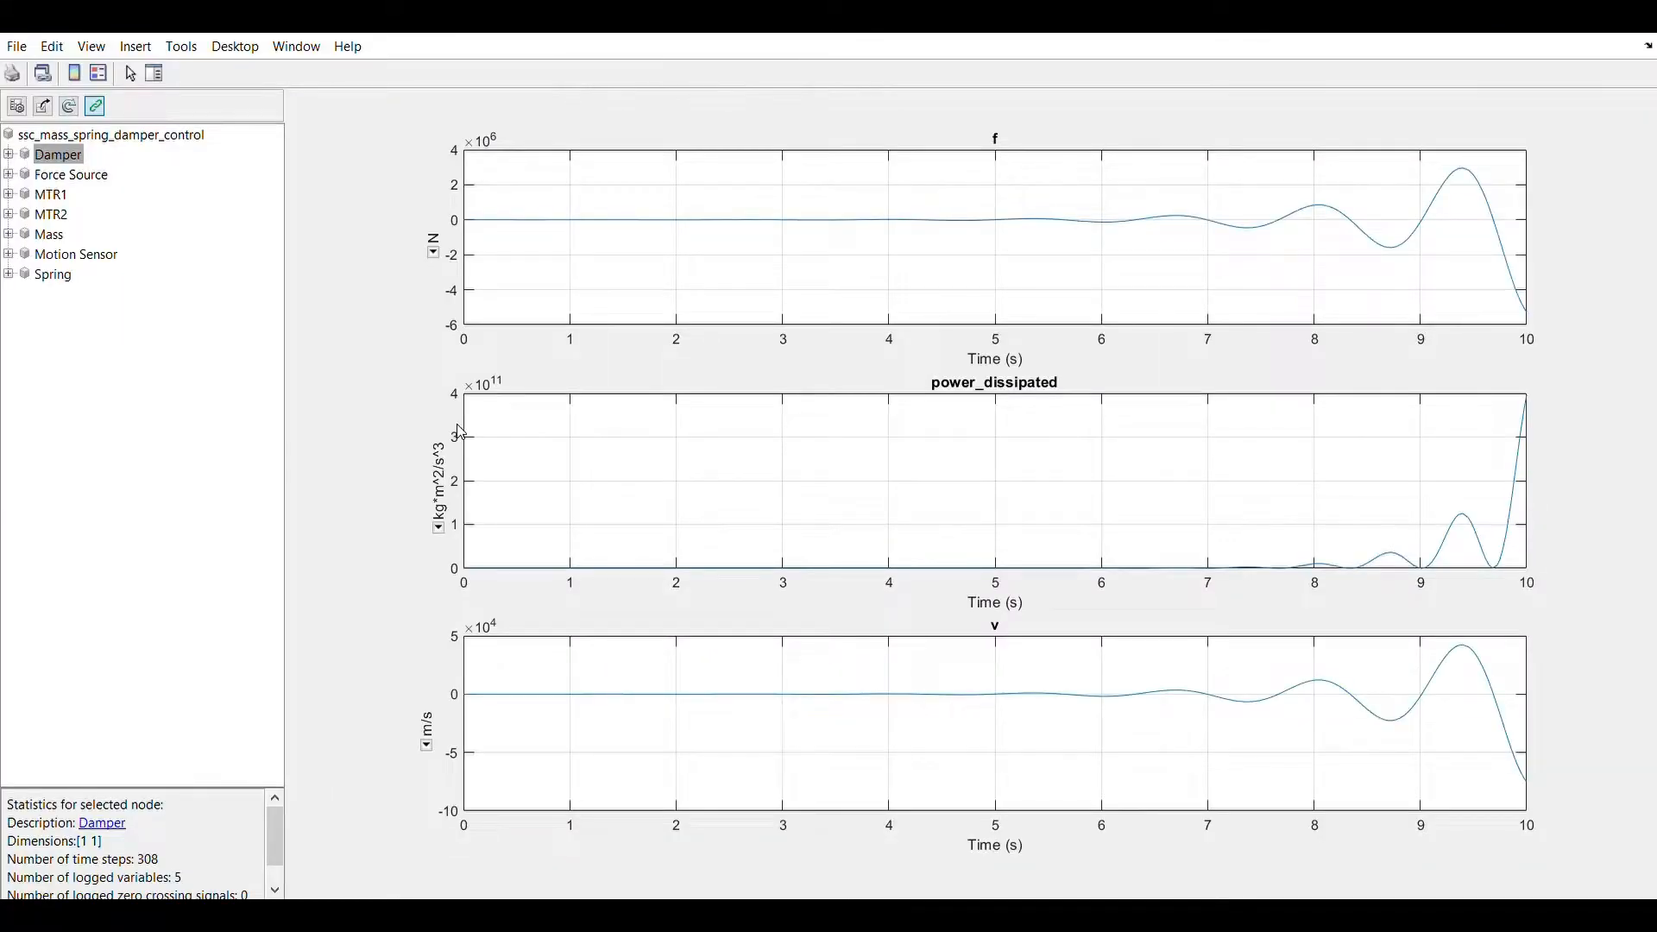
left_click(72, 280)
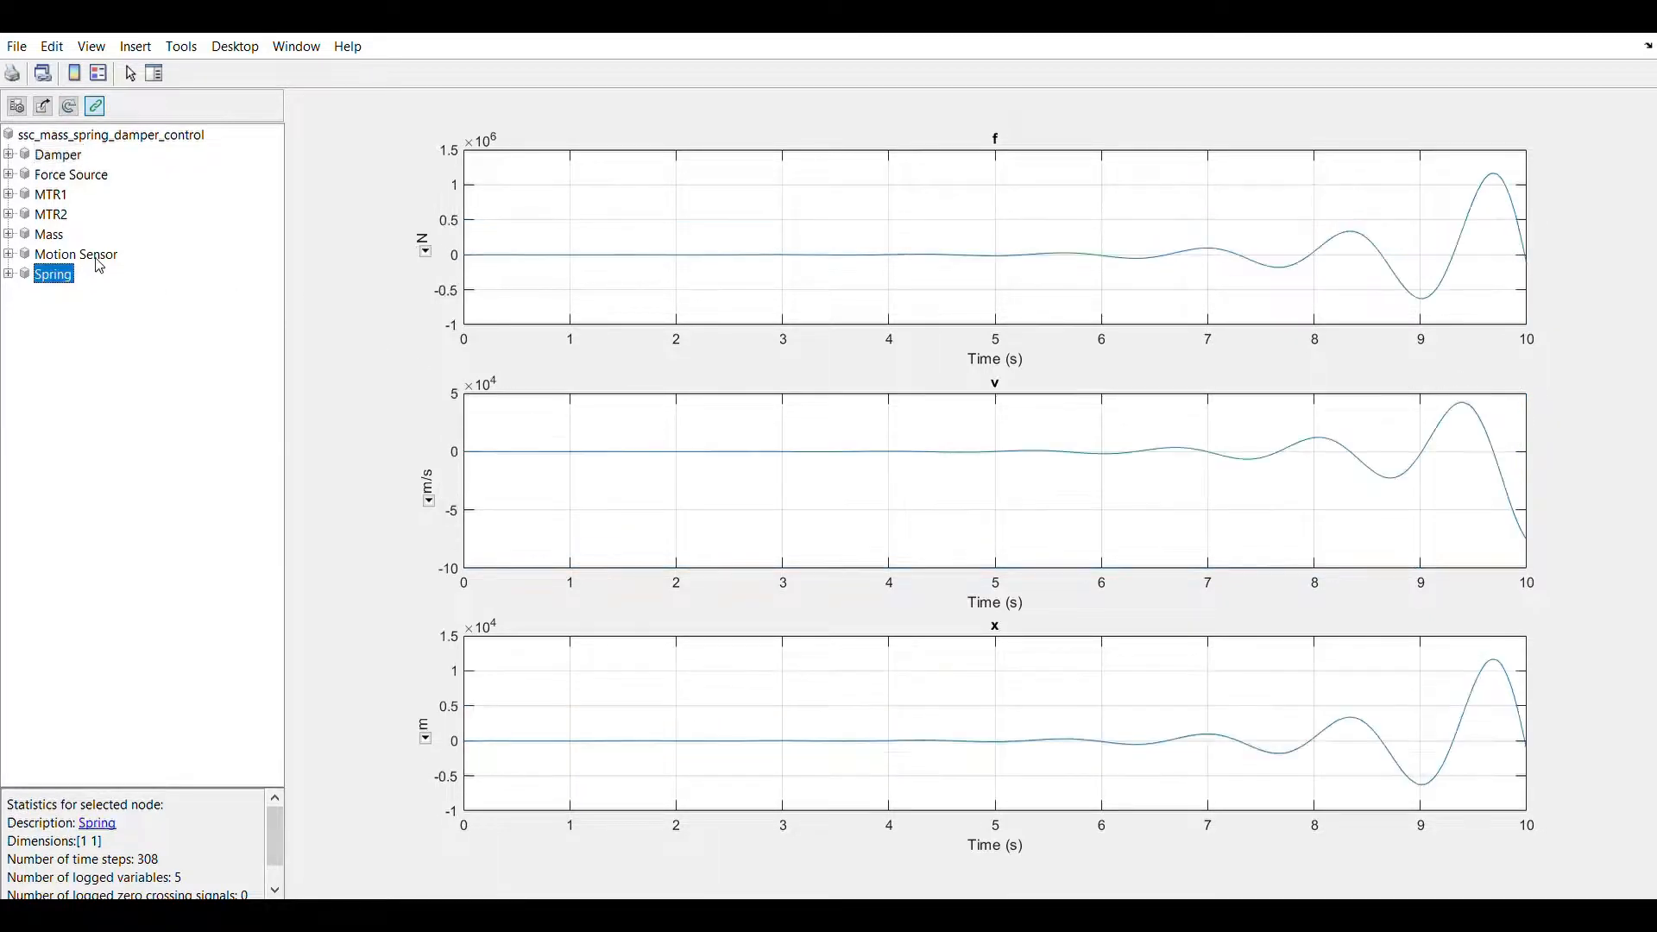
left_click(98, 258)
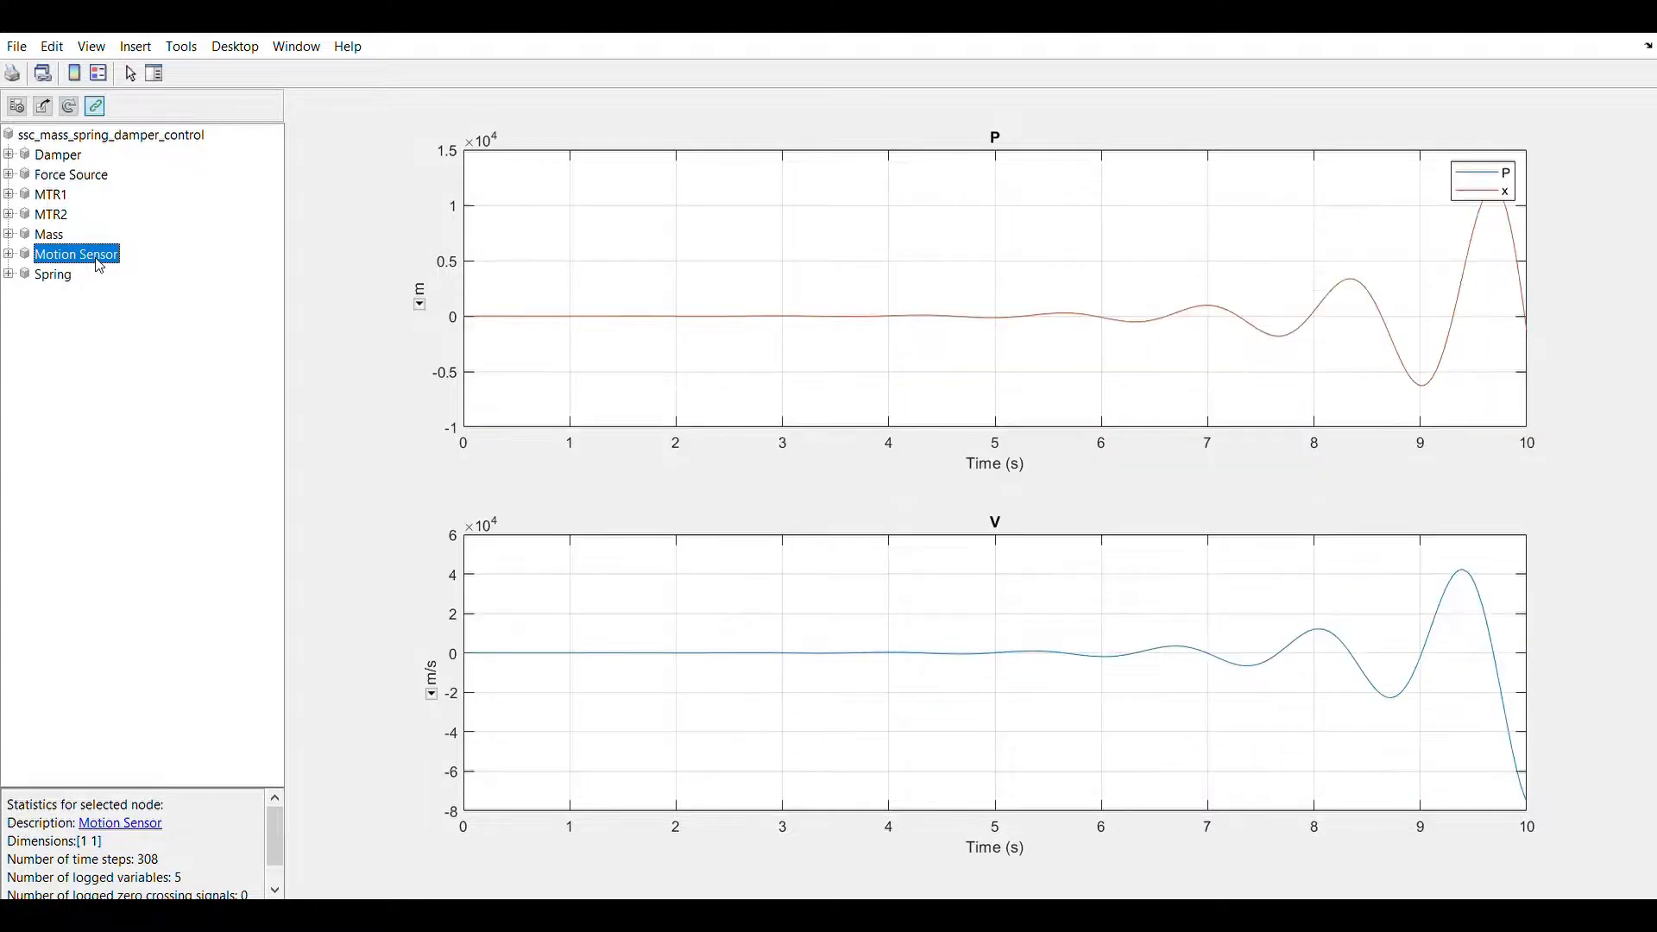
left_click(73, 238)
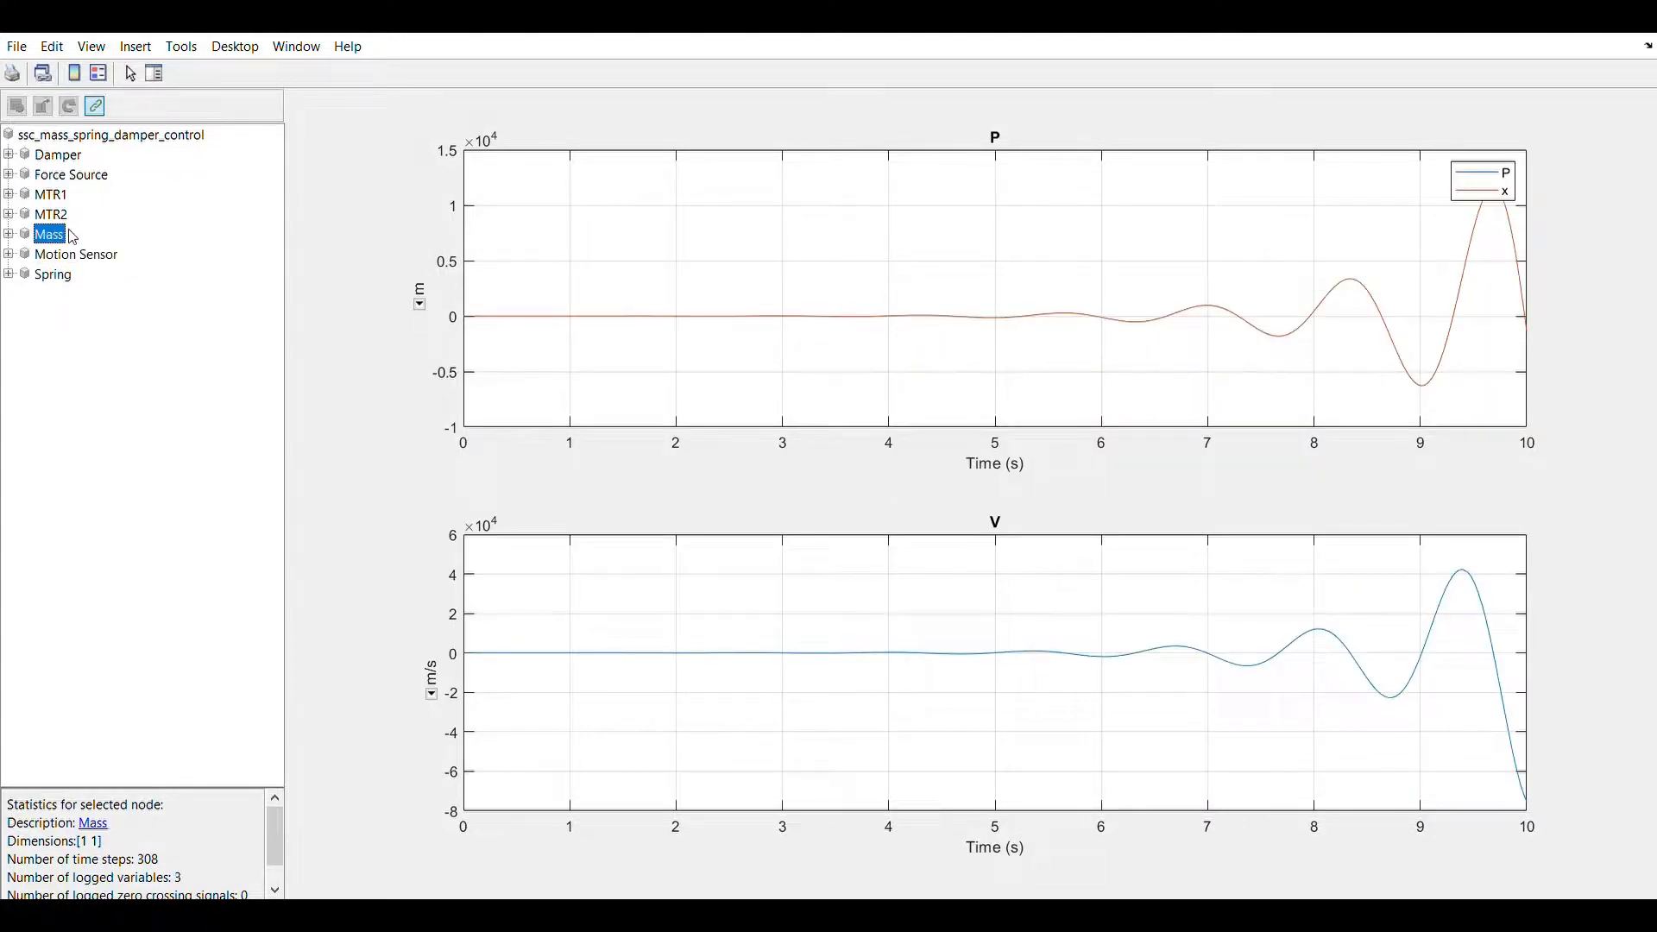